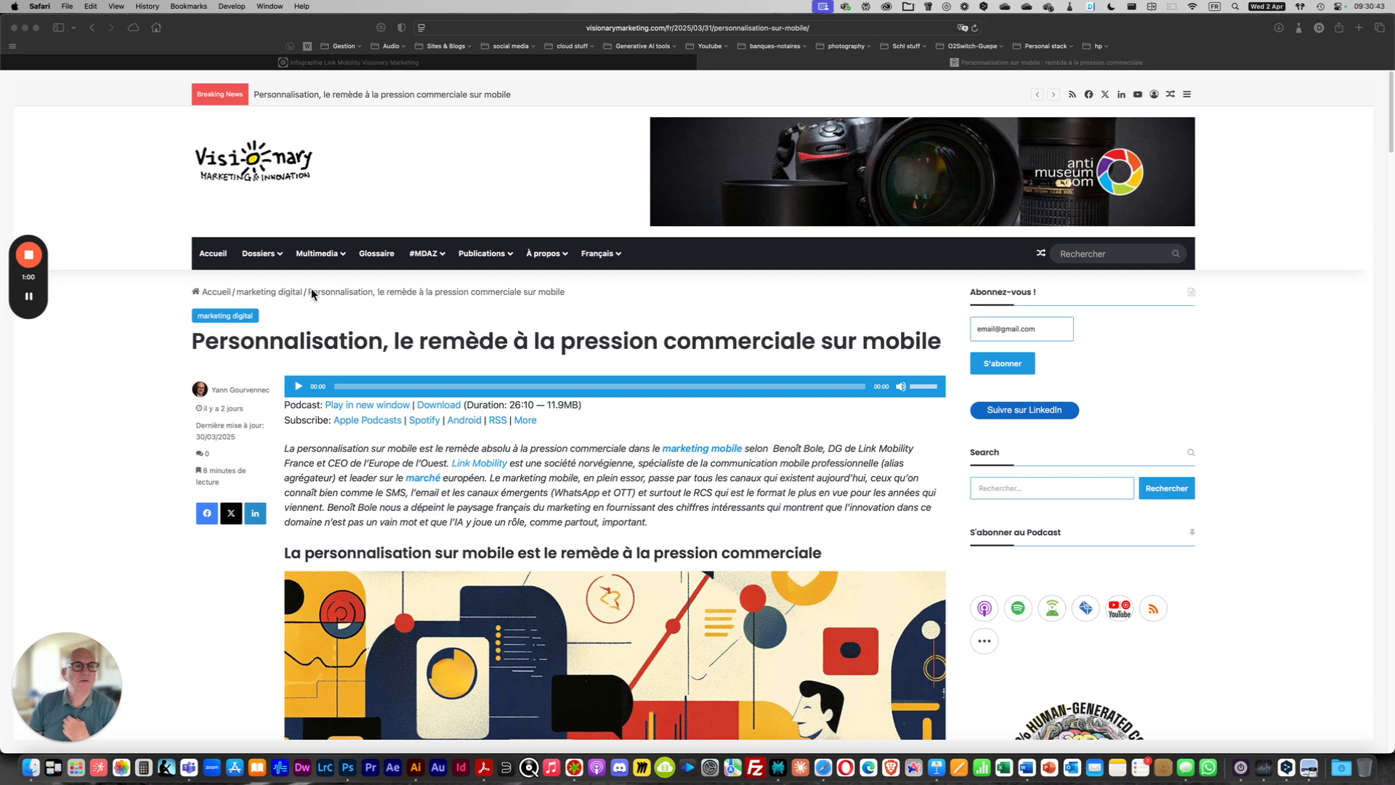
Step: Go to the site's home page, advance the latest articles and view the start of "Aux IA les corvées, aux humains les pensées"
left_click(222, 264)
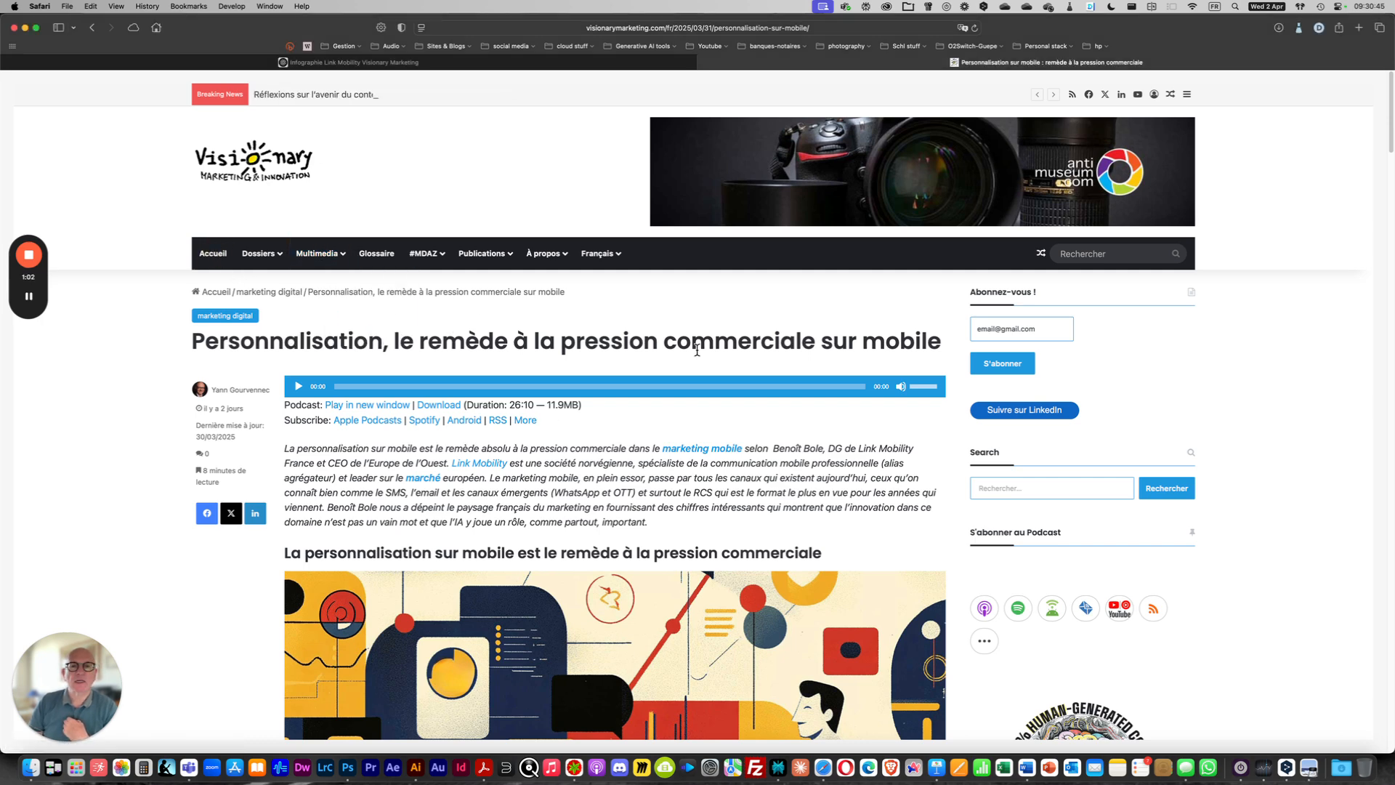
left_click(217, 254)
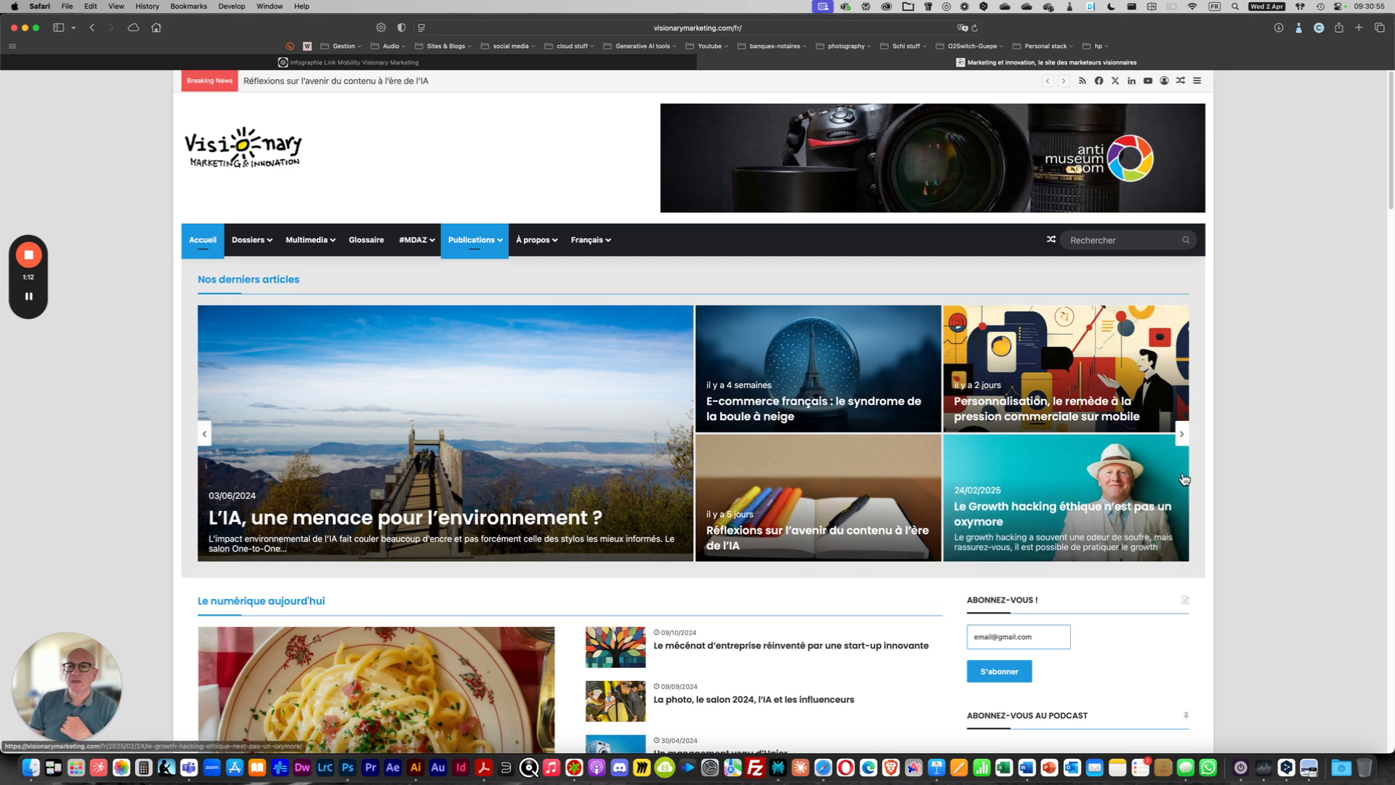
left_click(1181, 436)
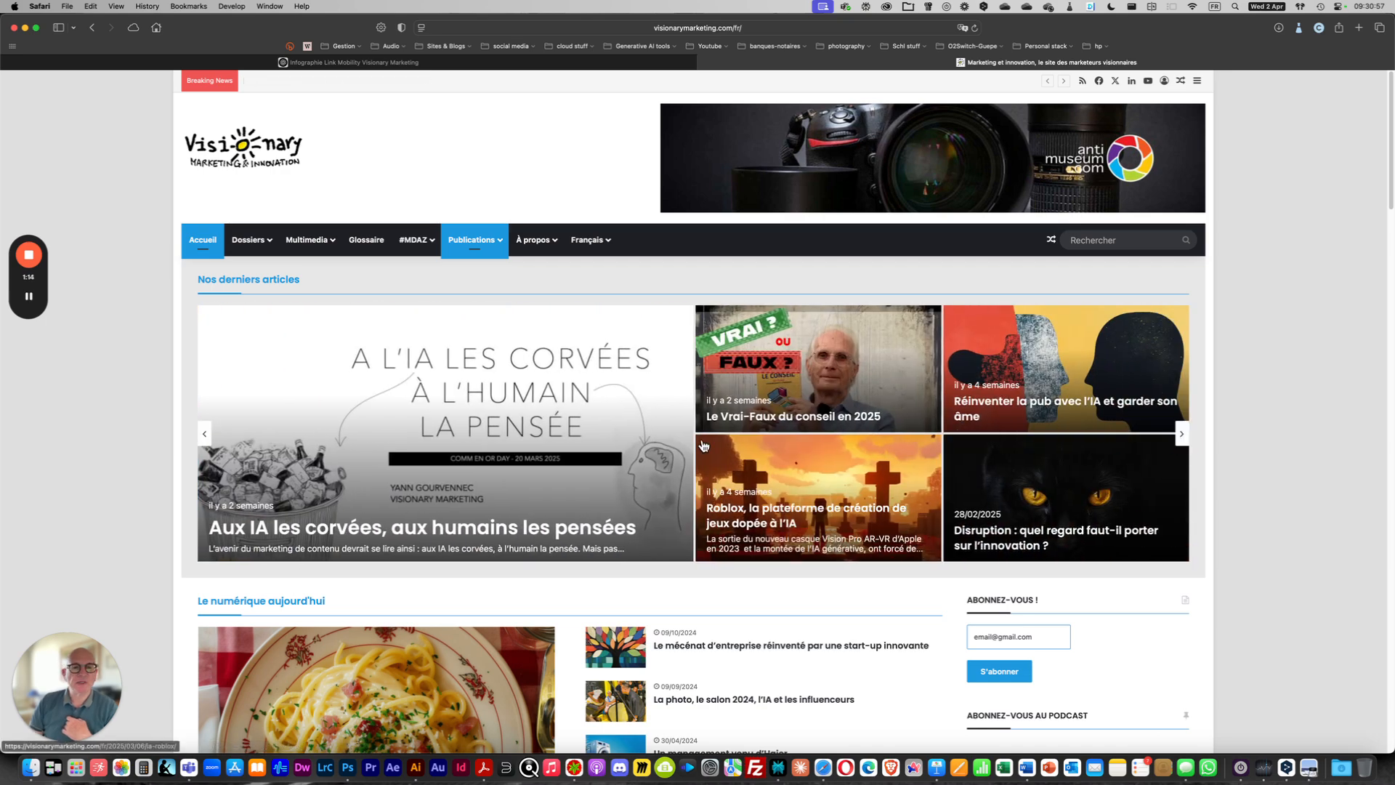
left_click(561, 460)
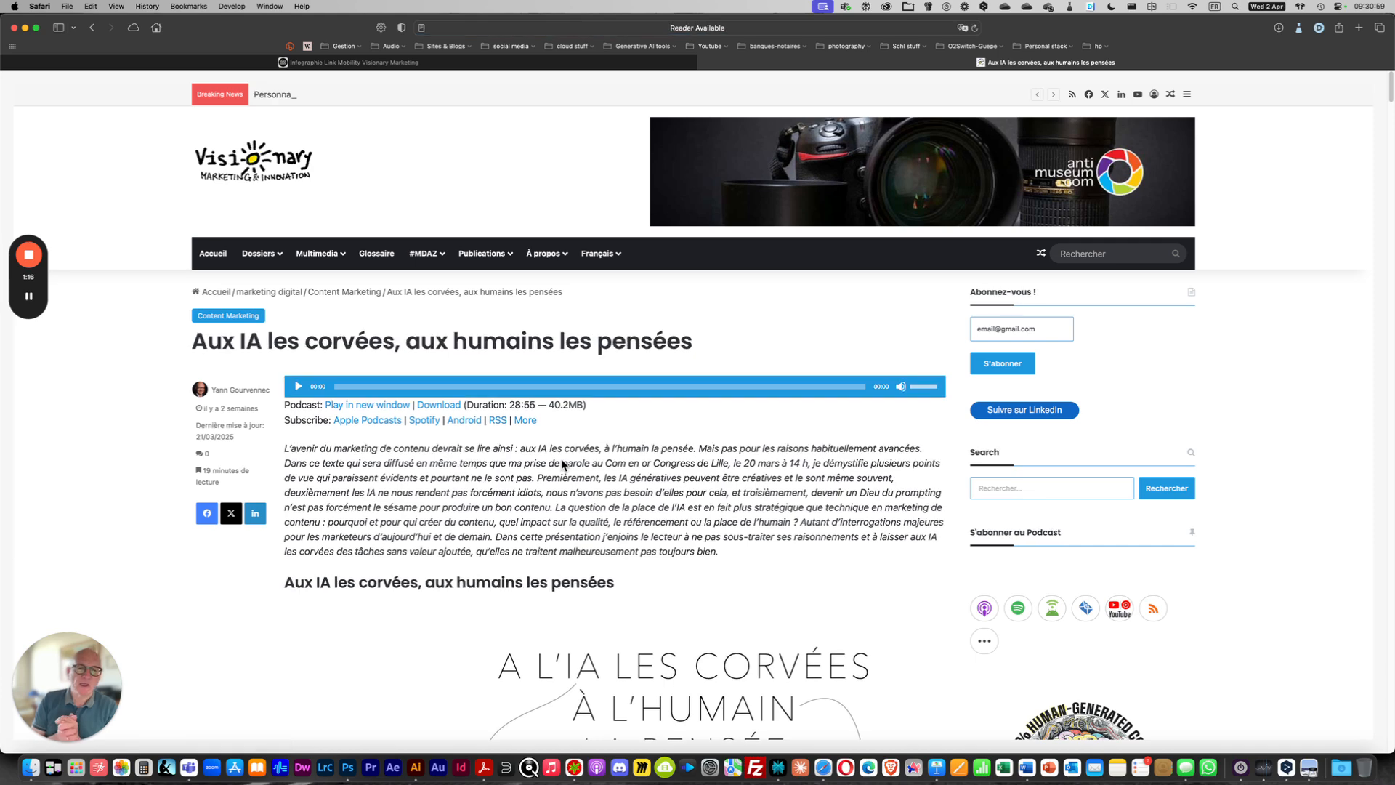
scroll(561, 459, "down", 3)
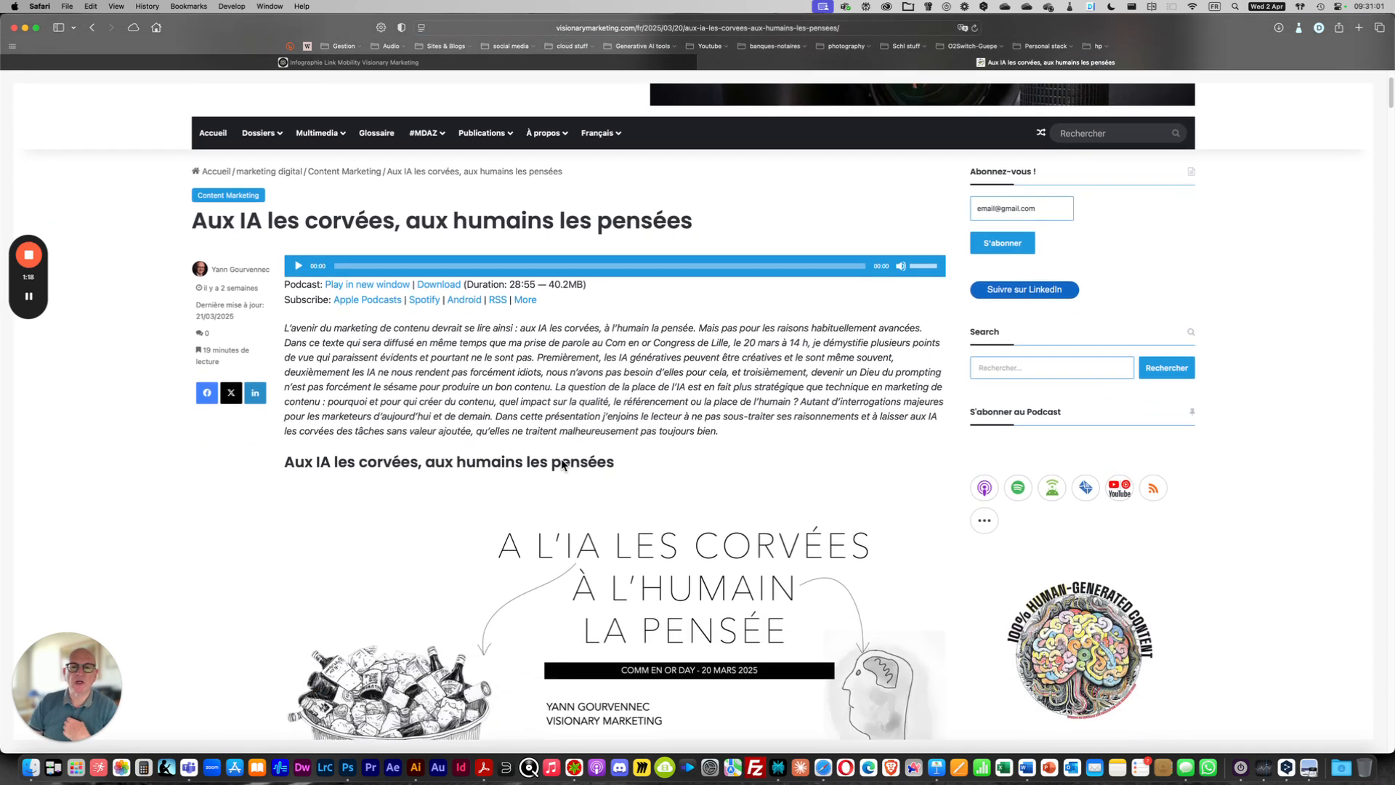
scroll(561, 459, "up", 3)
Step: Return to the home page, open "Personnalisation, le remède à la pression commerciale sur mobile" and read through to the Link Mobility figures section
left_click(222, 259)
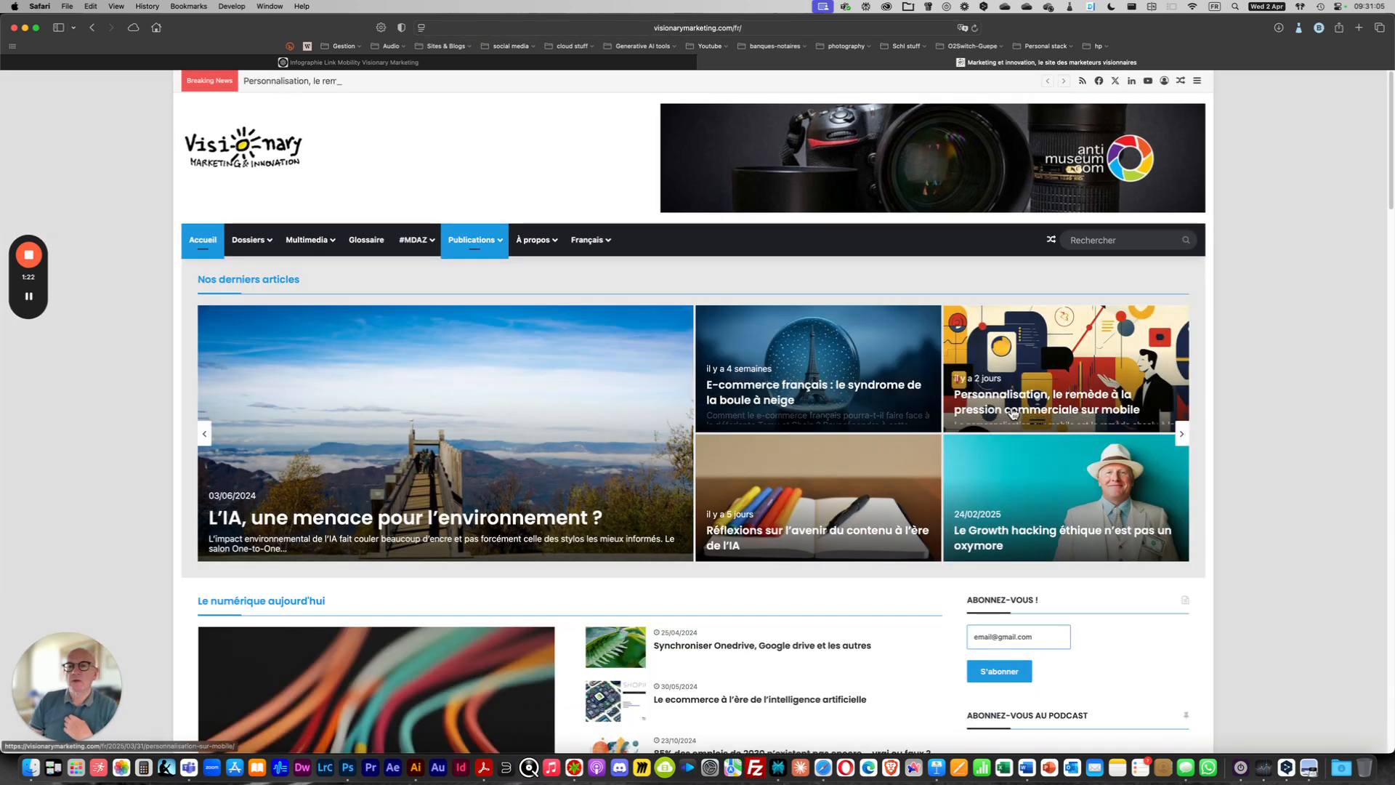
left_click(1014, 413)
scroll(727, 623, "down", 2)
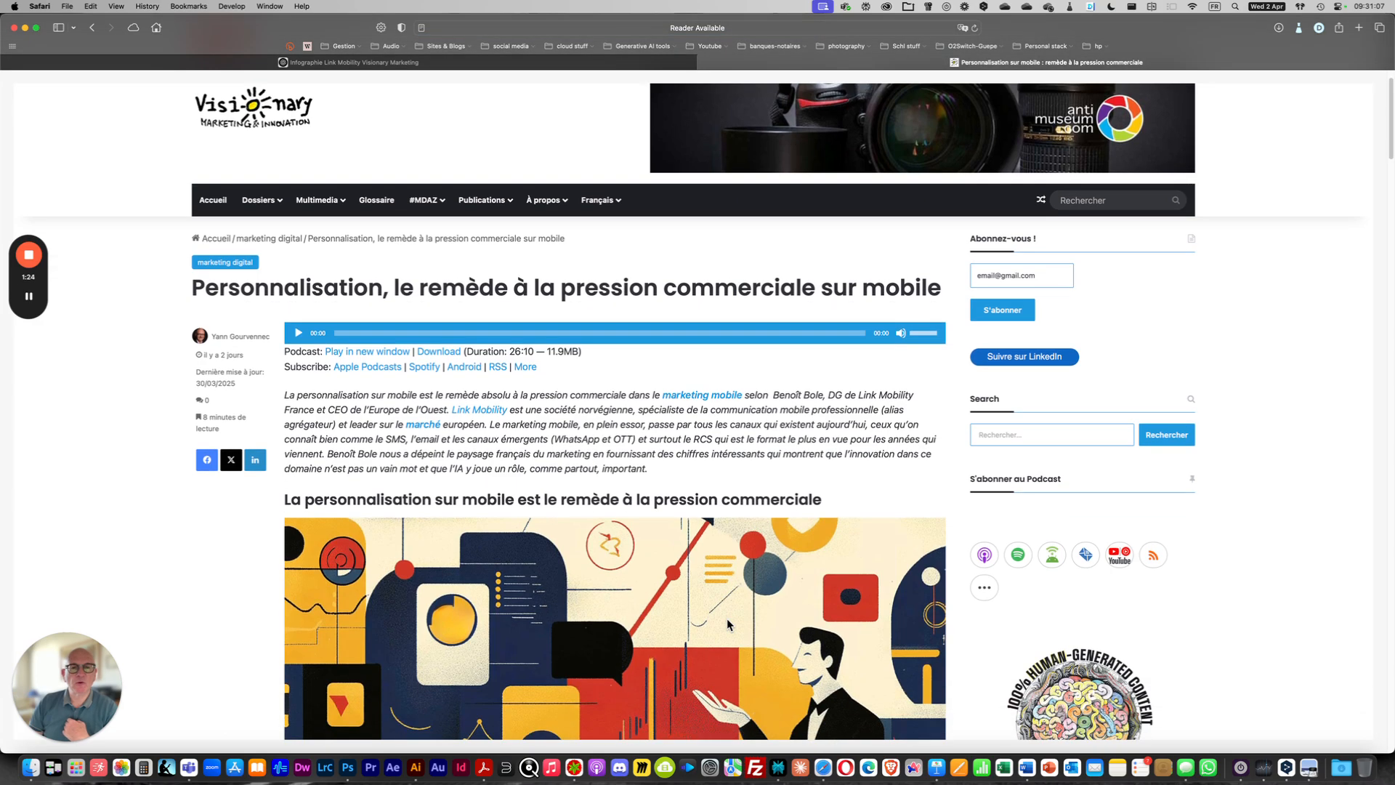
scroll(727, 621, "down", 10)
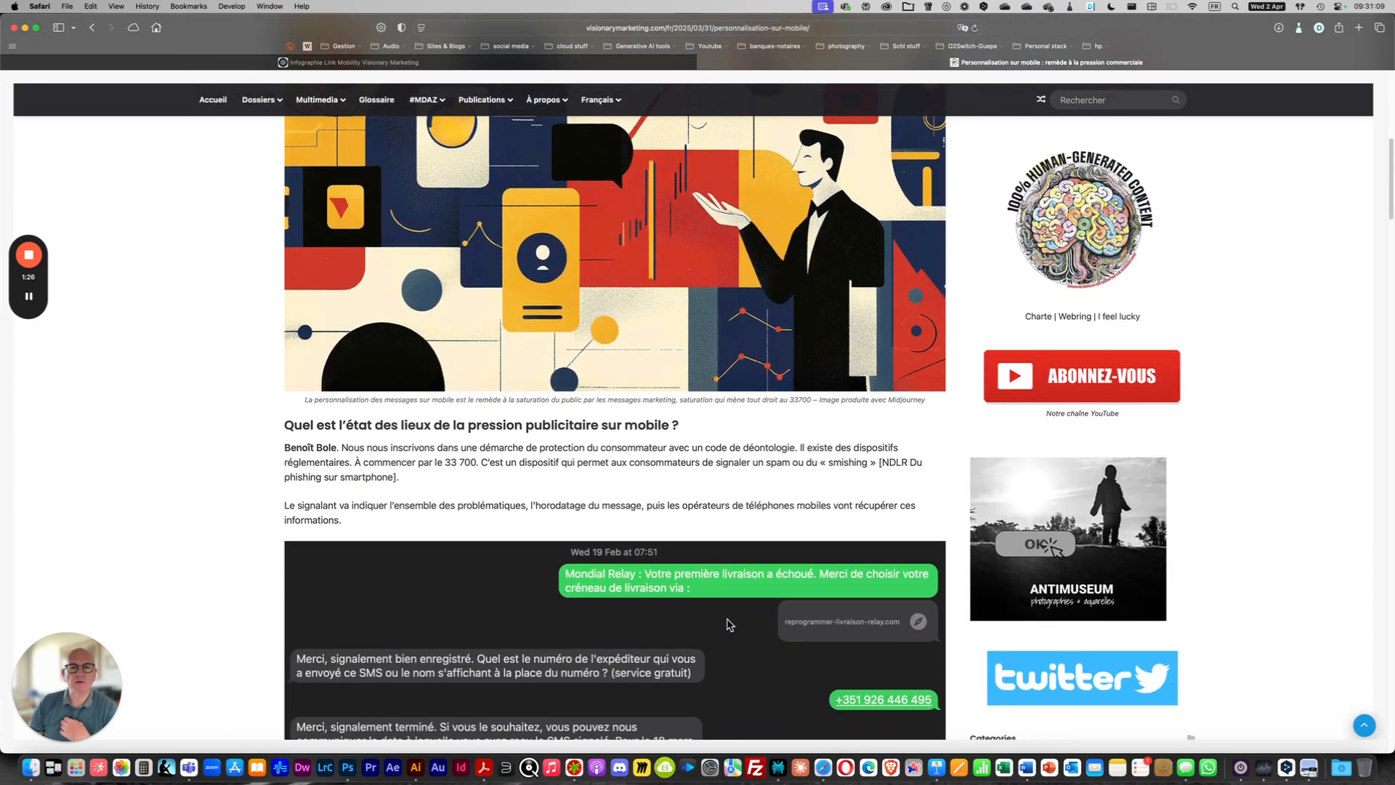
scroll(729, 625, "down", 20)
scroll(727, 624, "down", 15)
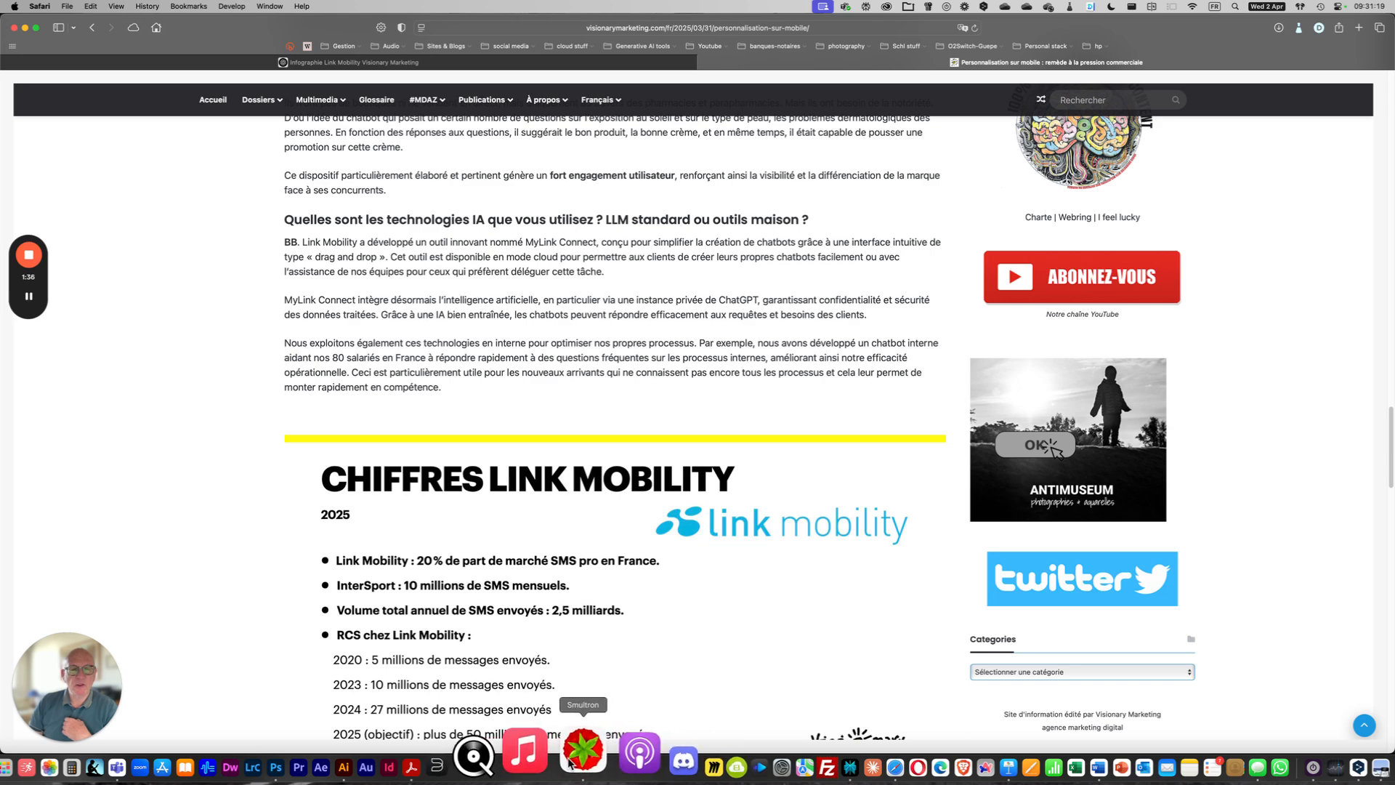
Step: Switch to Smultron and look at the raw speaker-by-speaker transcription of the Link Mobility interview
left_click(571, 756)
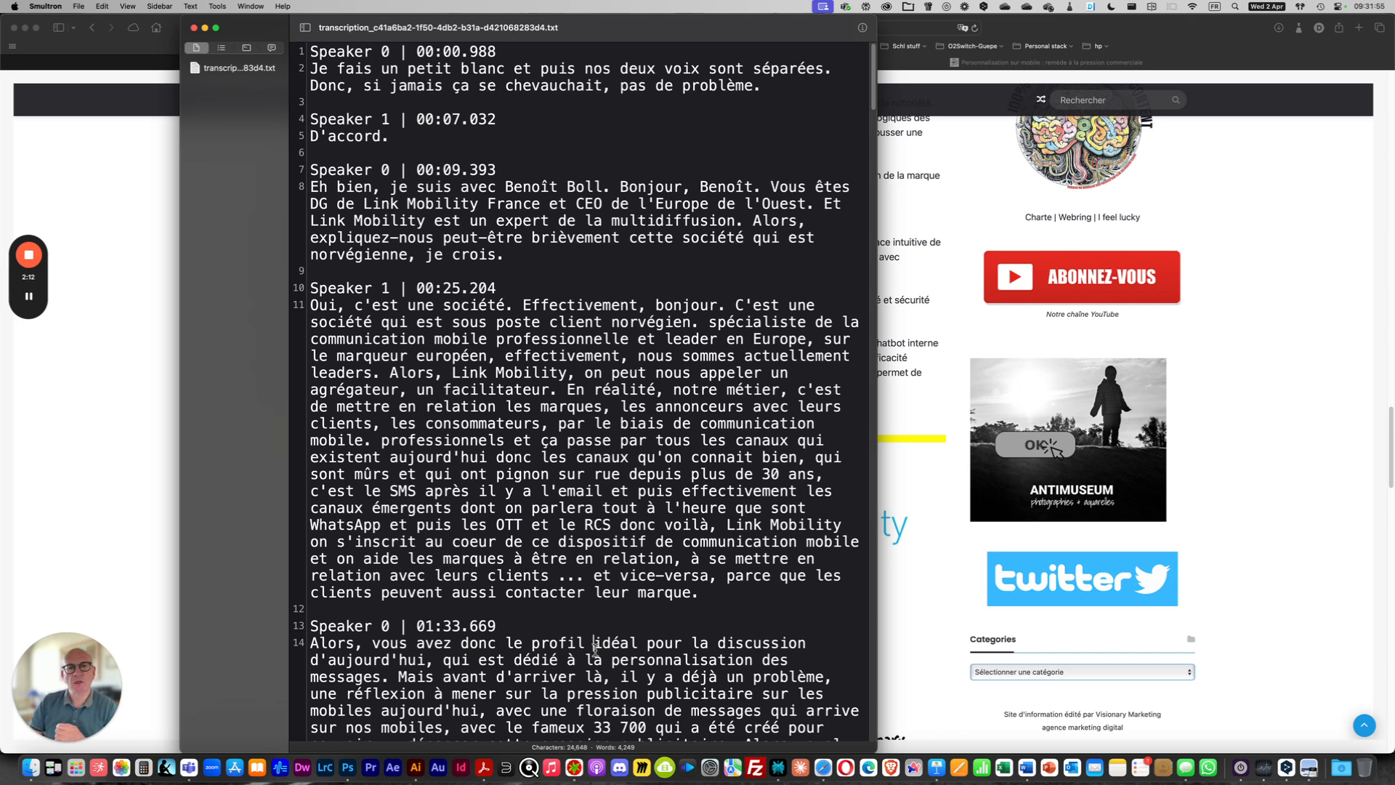
left_click(550, 524)
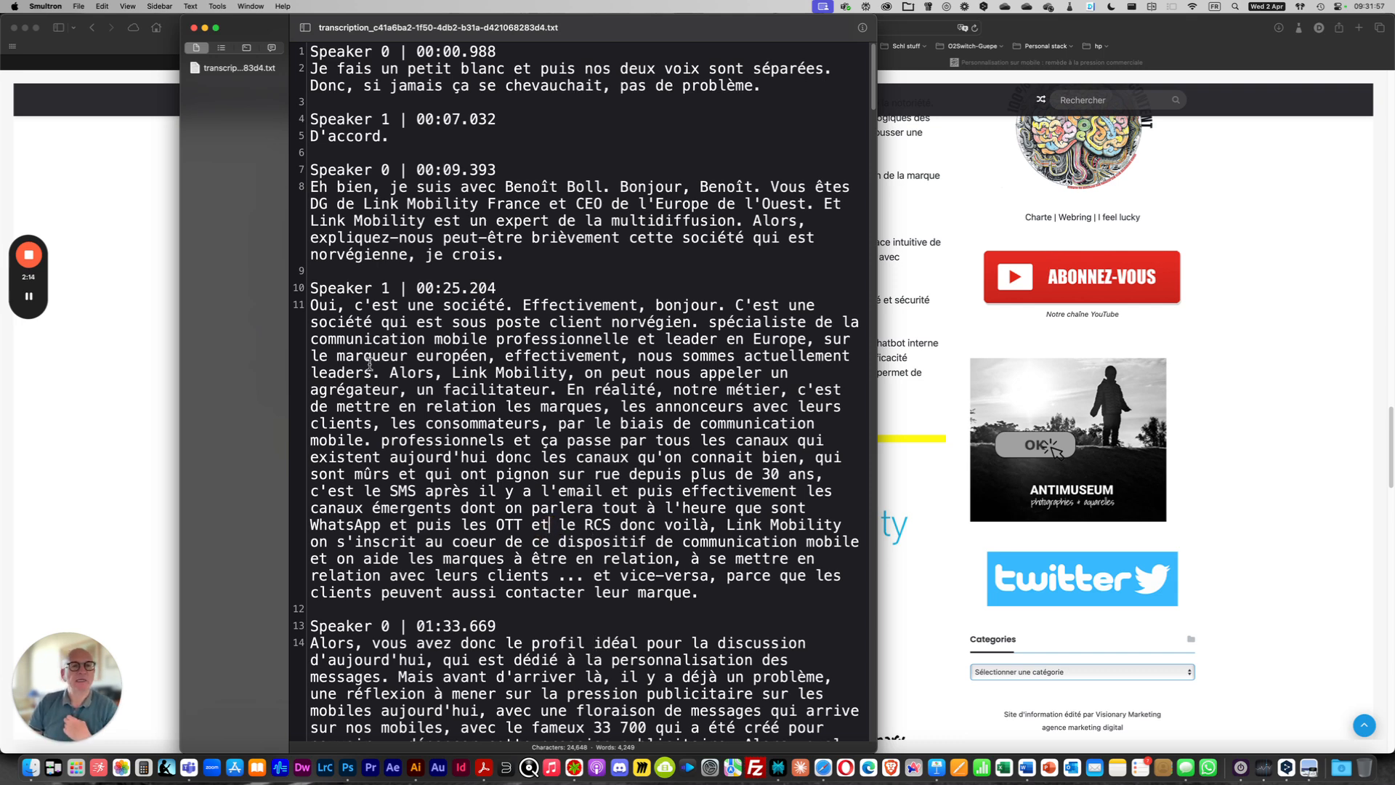
Step: Switch to the ChatGPT conversation in Safari and review the requests to rewrite and shorten the interview passages, with their replies
left_click(811, 750)
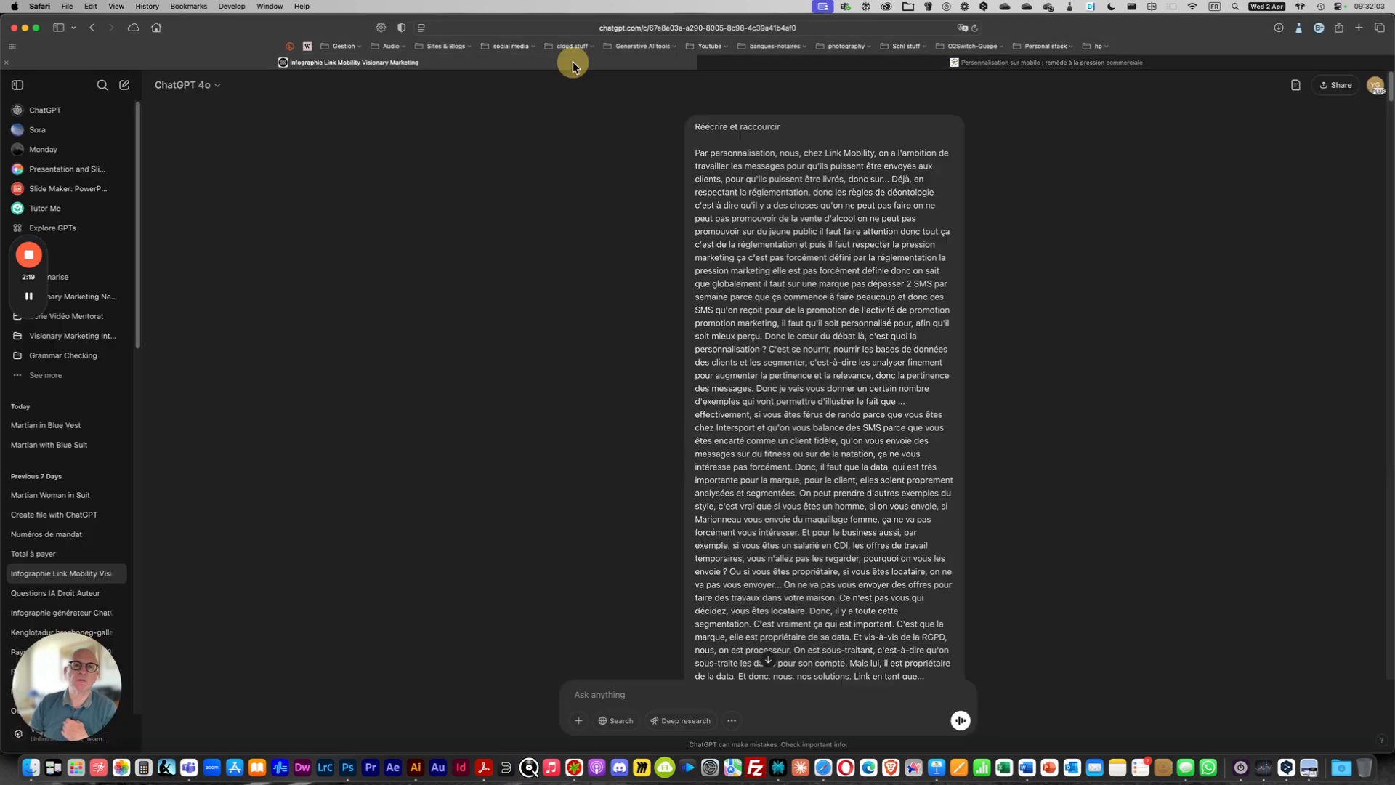
left_click(573, 64)
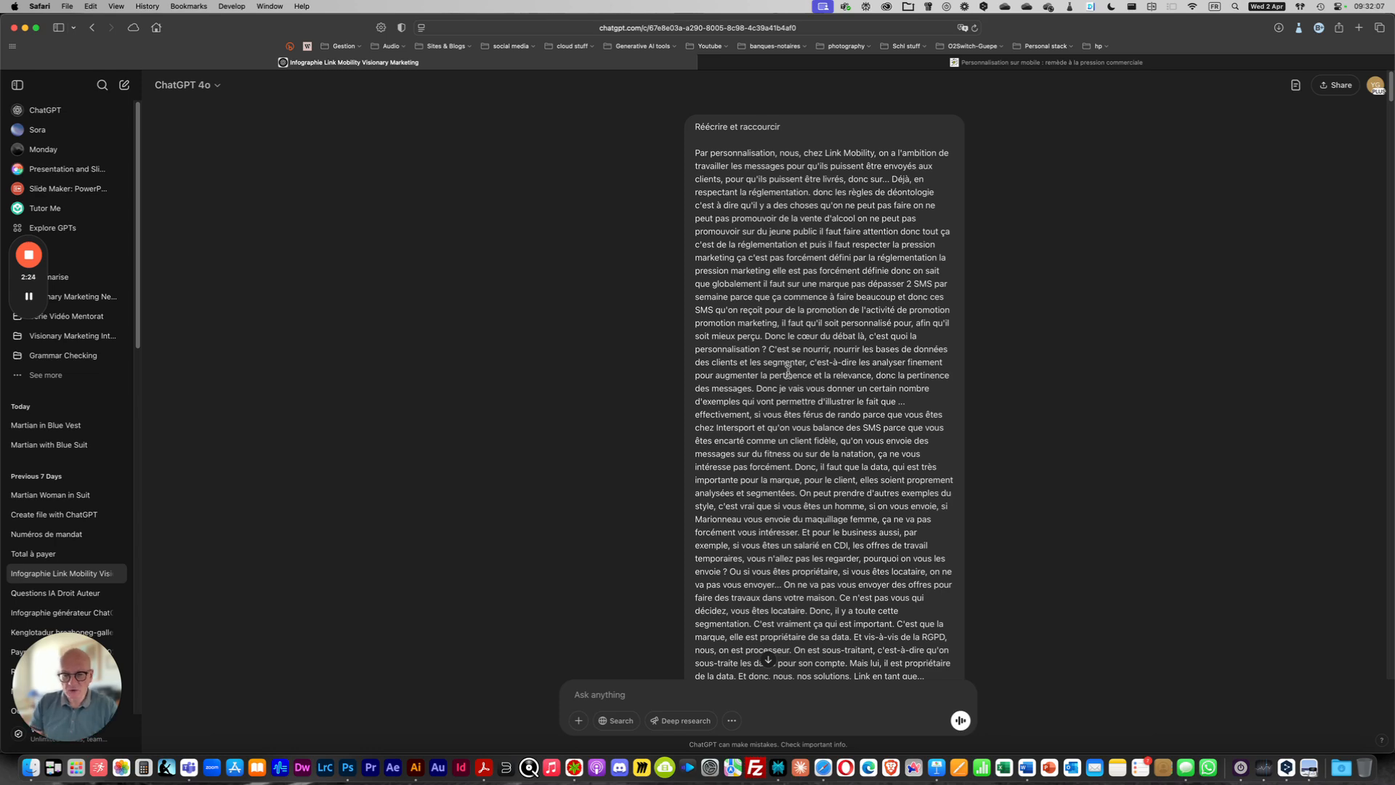
scroll(787, 370, "down", 20)
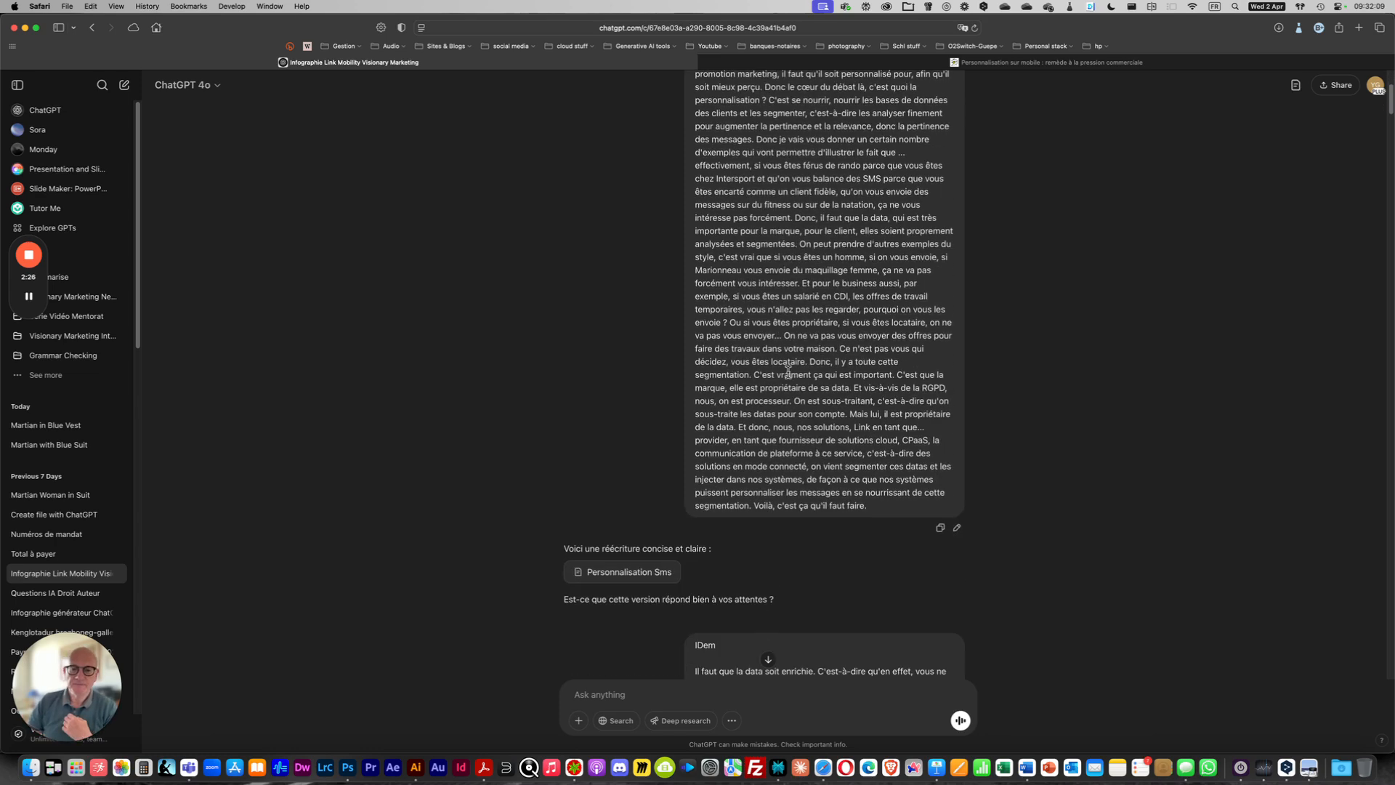
scroll(788, 372, "down", 8)
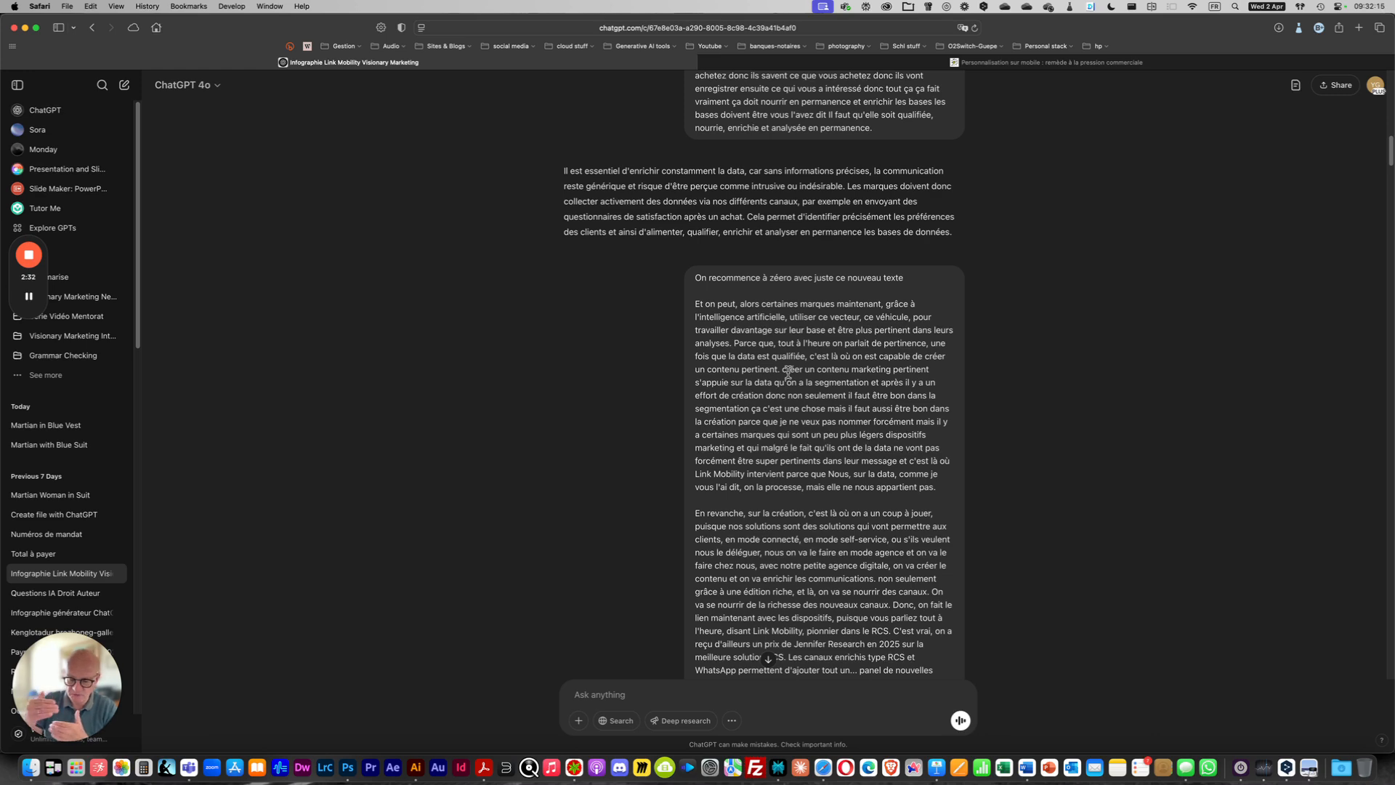
scroll(788, 372, "down", 20)
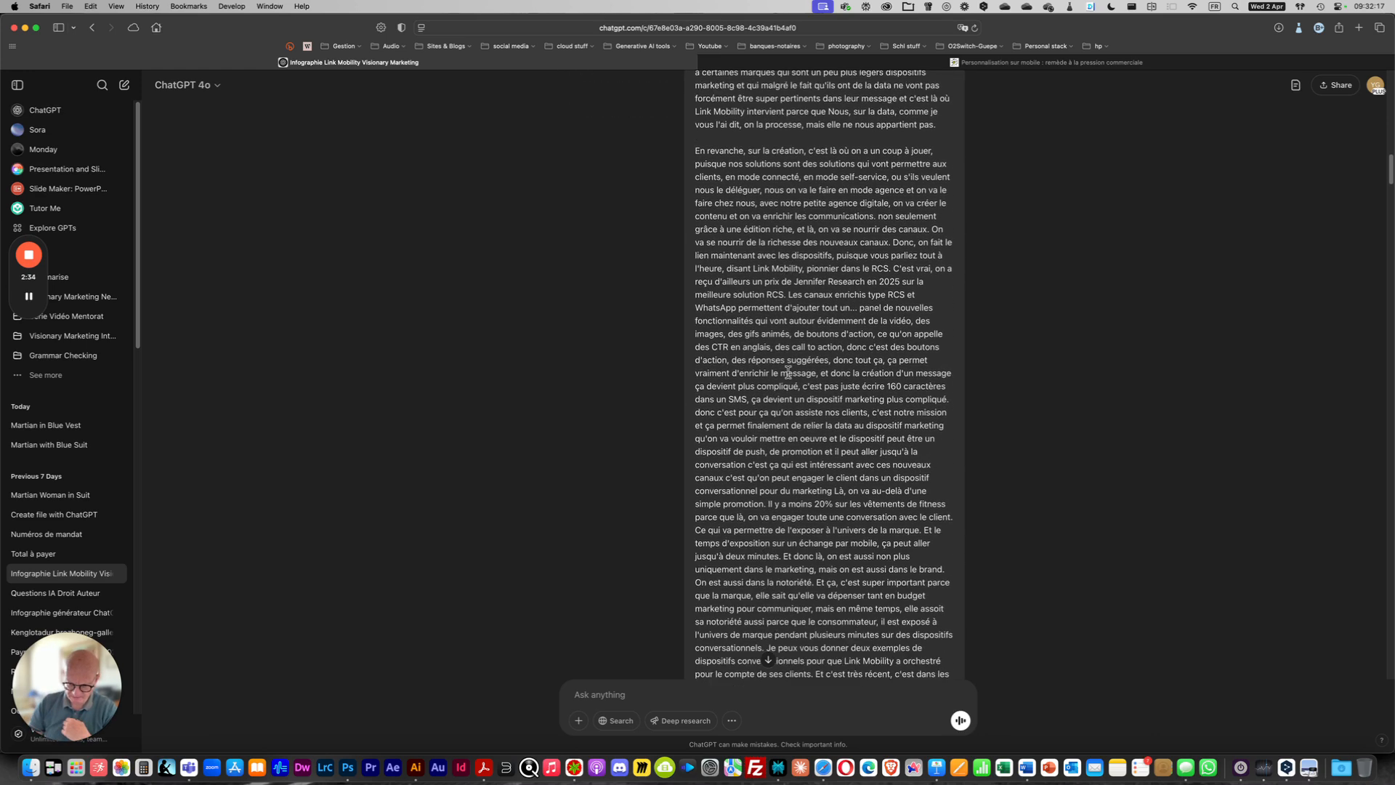
scroll(787, 371, "down", 8)
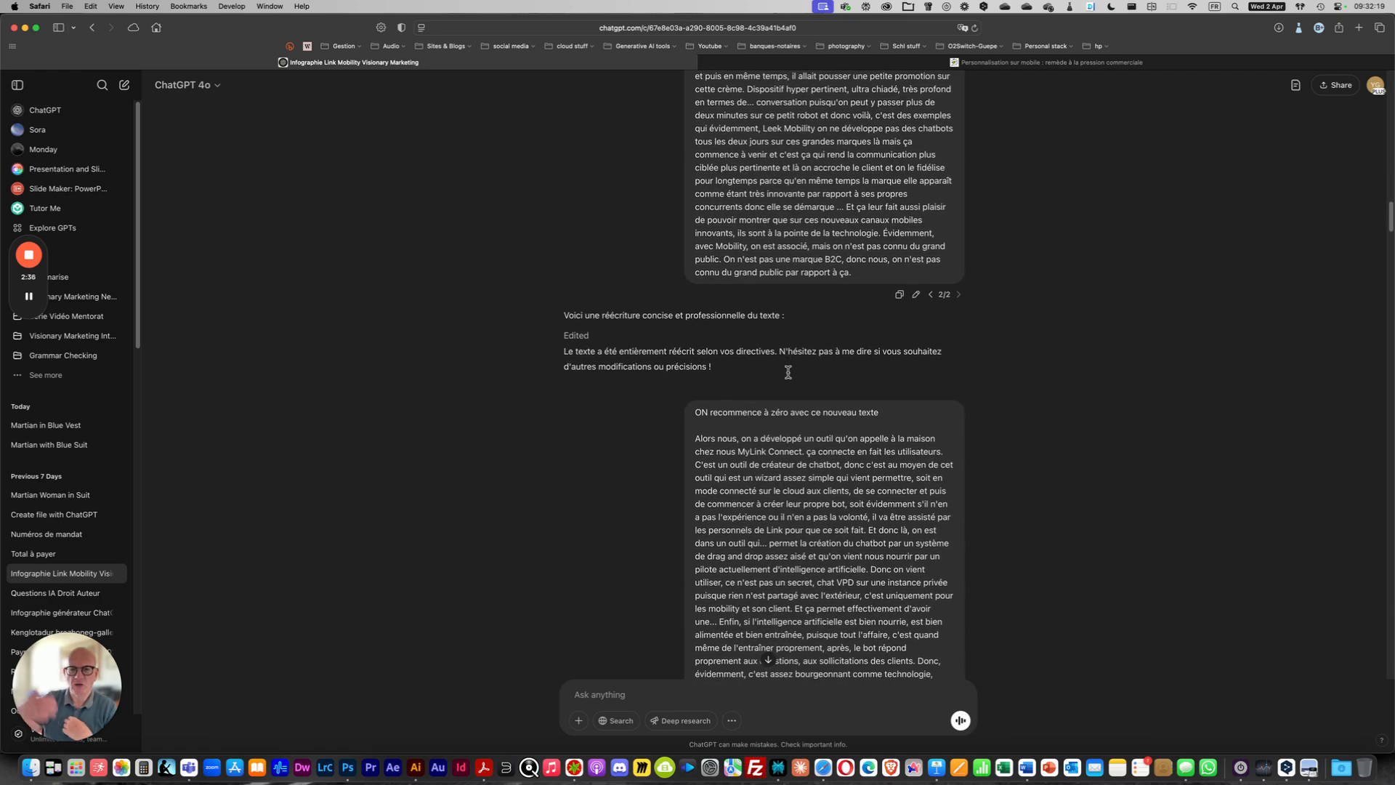
scroll(788, 376, "down", 20)
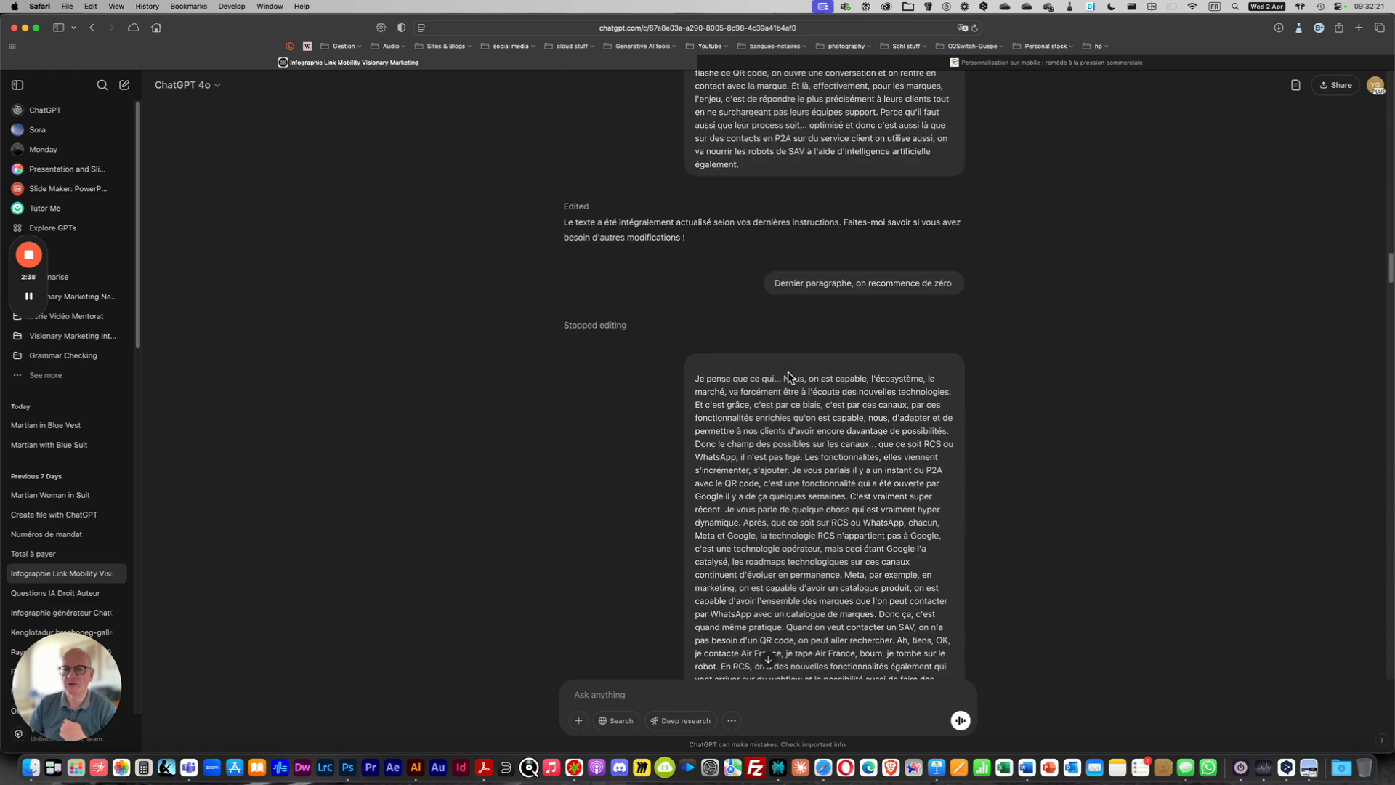
scroll(788, 376, "down", 8)
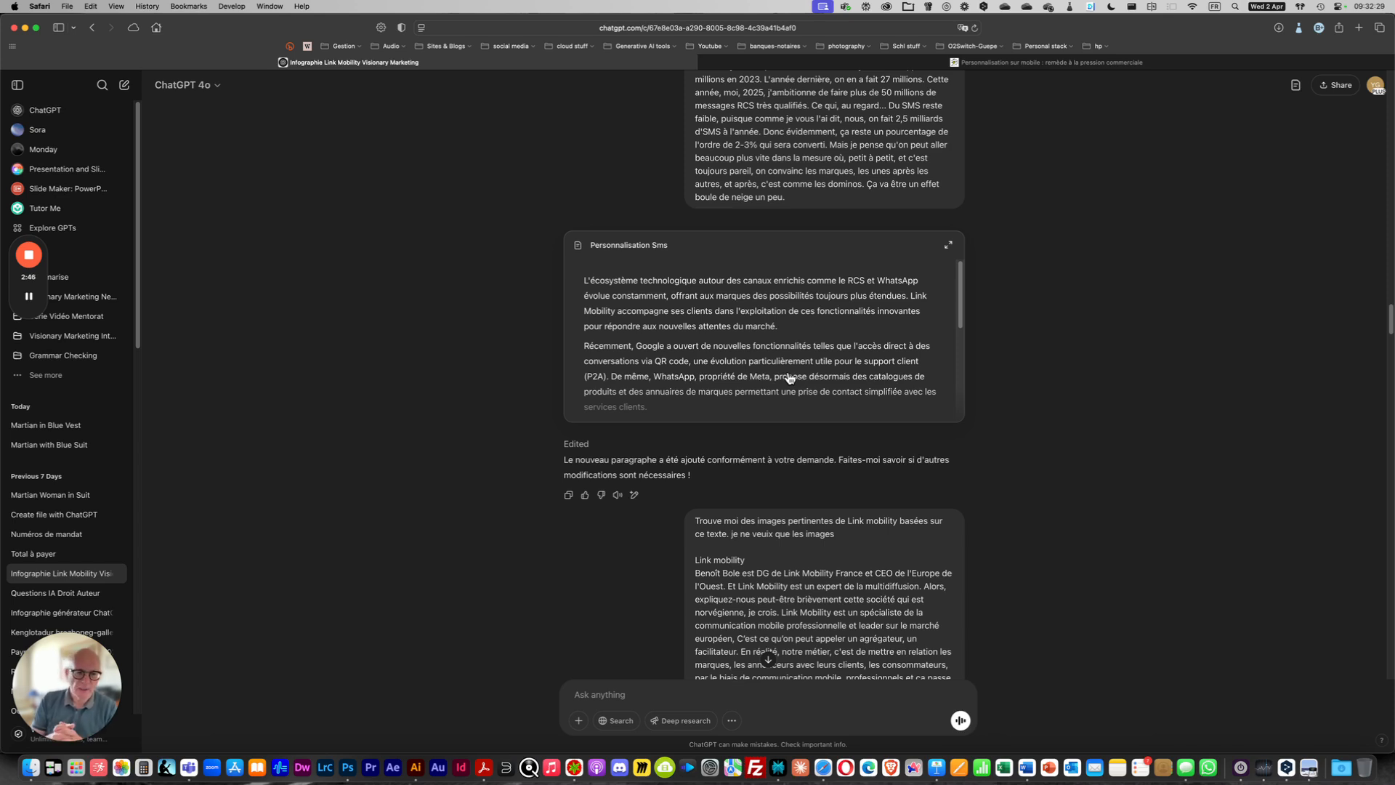
Step: Examine the request for relevant Link Mobility images and the extraction of statistics as a short bullet list for a 1920x1080p infographic
scroll(788, 377, "down", 10)
scroll(601, 530, "down", 5)
scroll(467, 631, "down", 20)
scroll(468, 630, "down", 20)
scroll(467, 631, "down", 2)
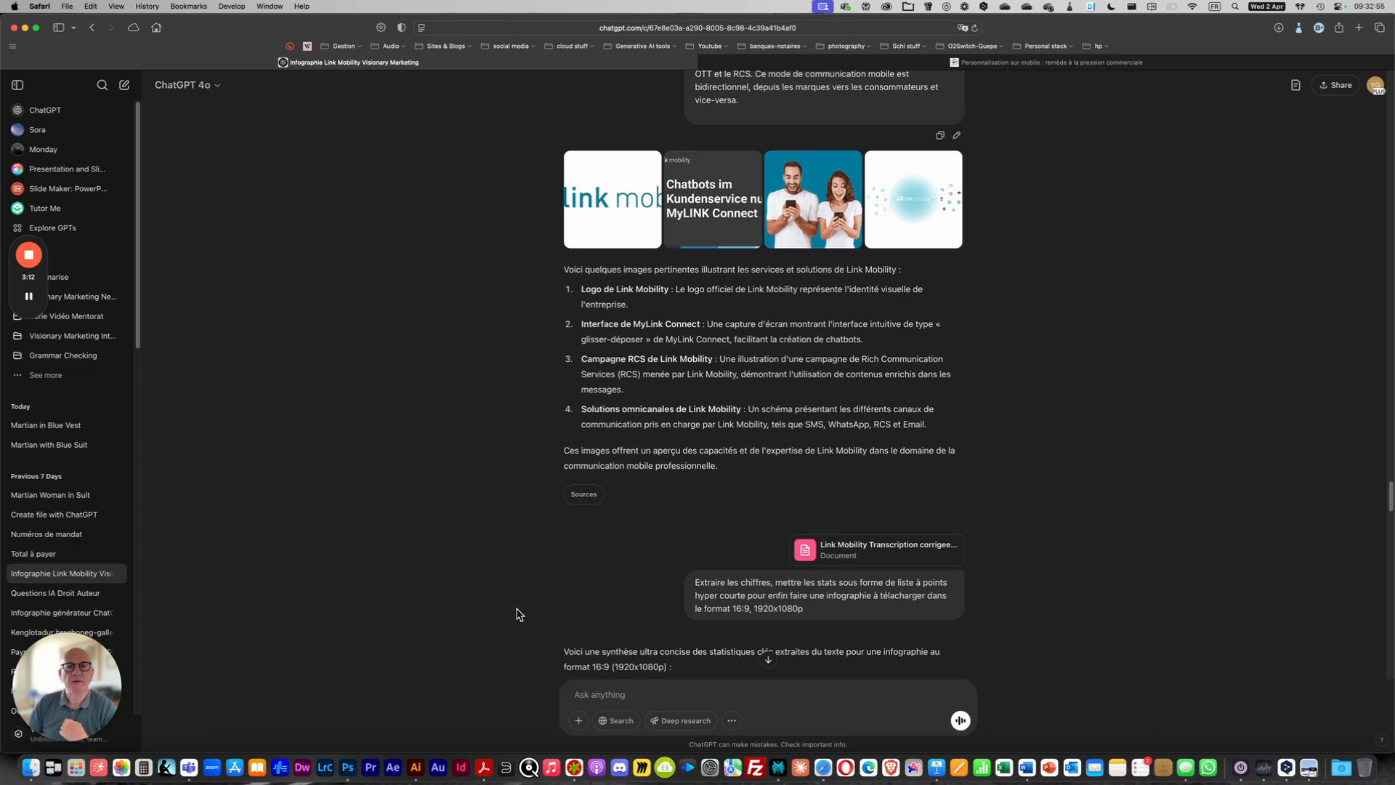
scroll(570, 593, "down", 2)
scroll(569, 593, "down", 6)
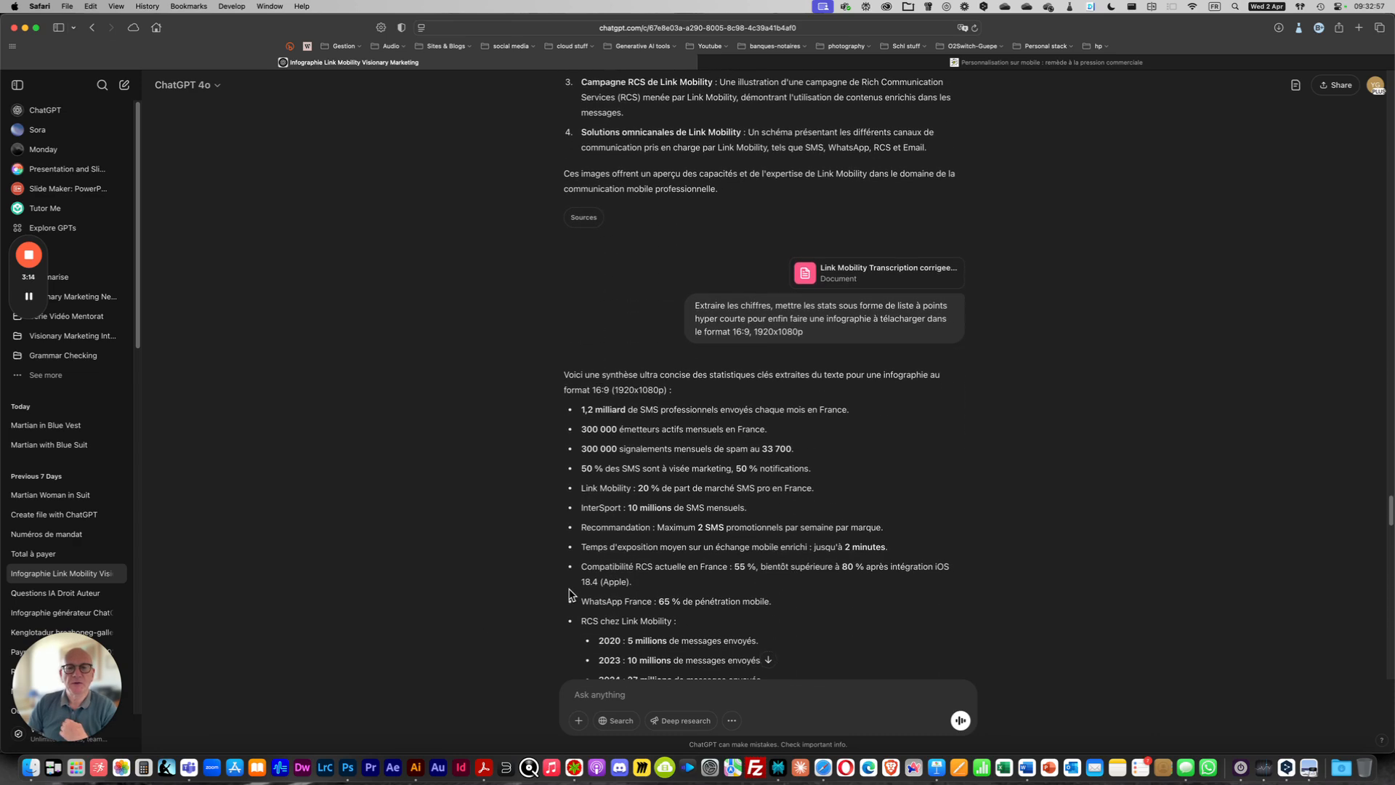
scroll(570, 593, "up", 6)
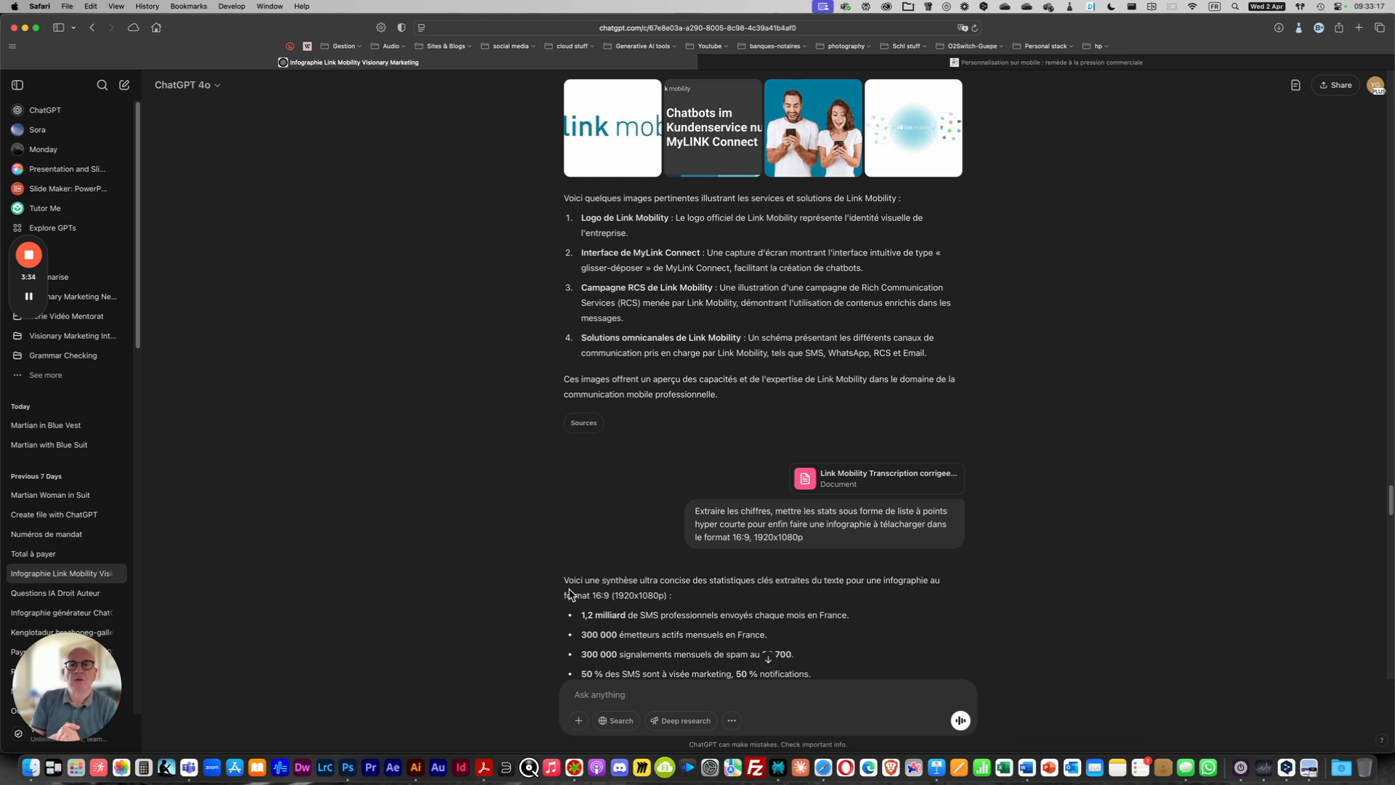
scroll(571, 594, "up", 6)
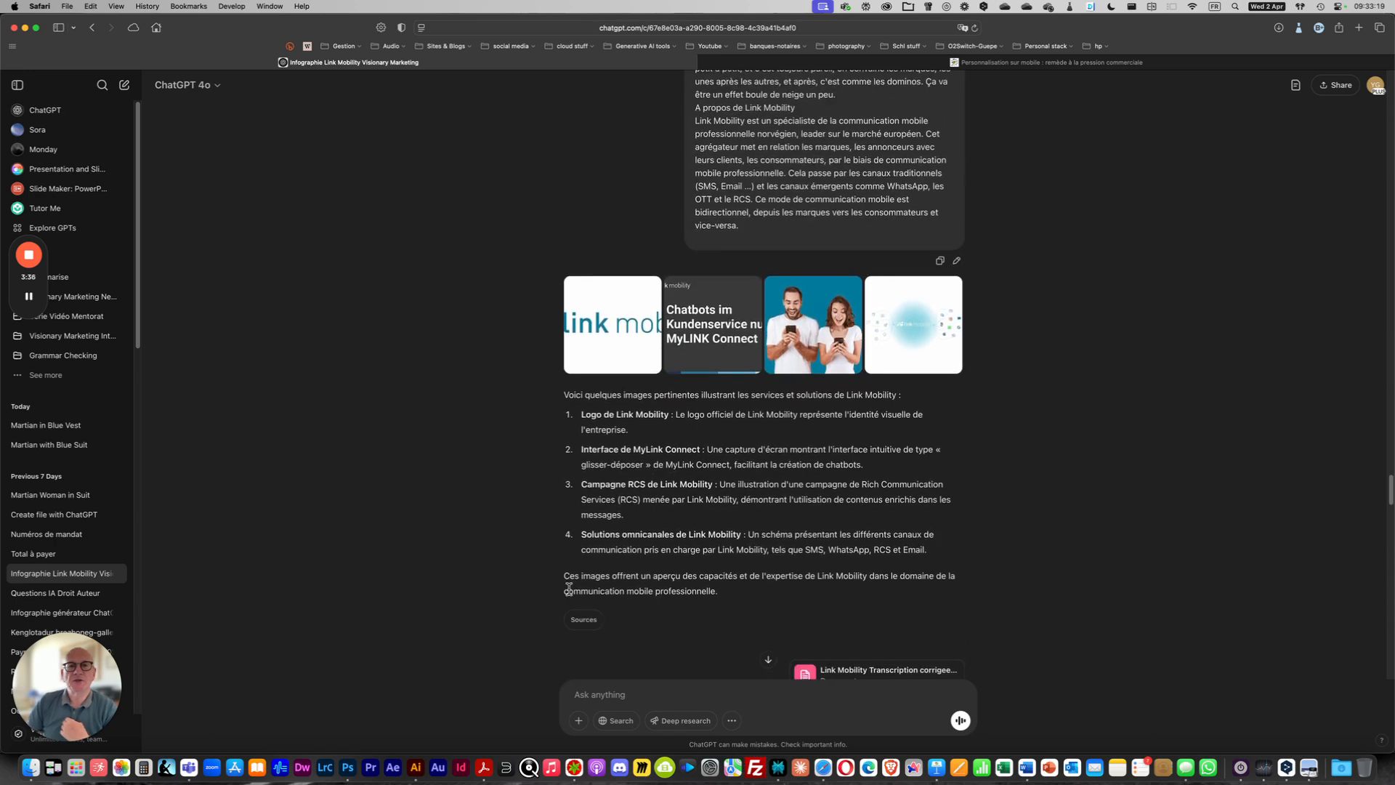
scroll(569, 588, "down", 5)
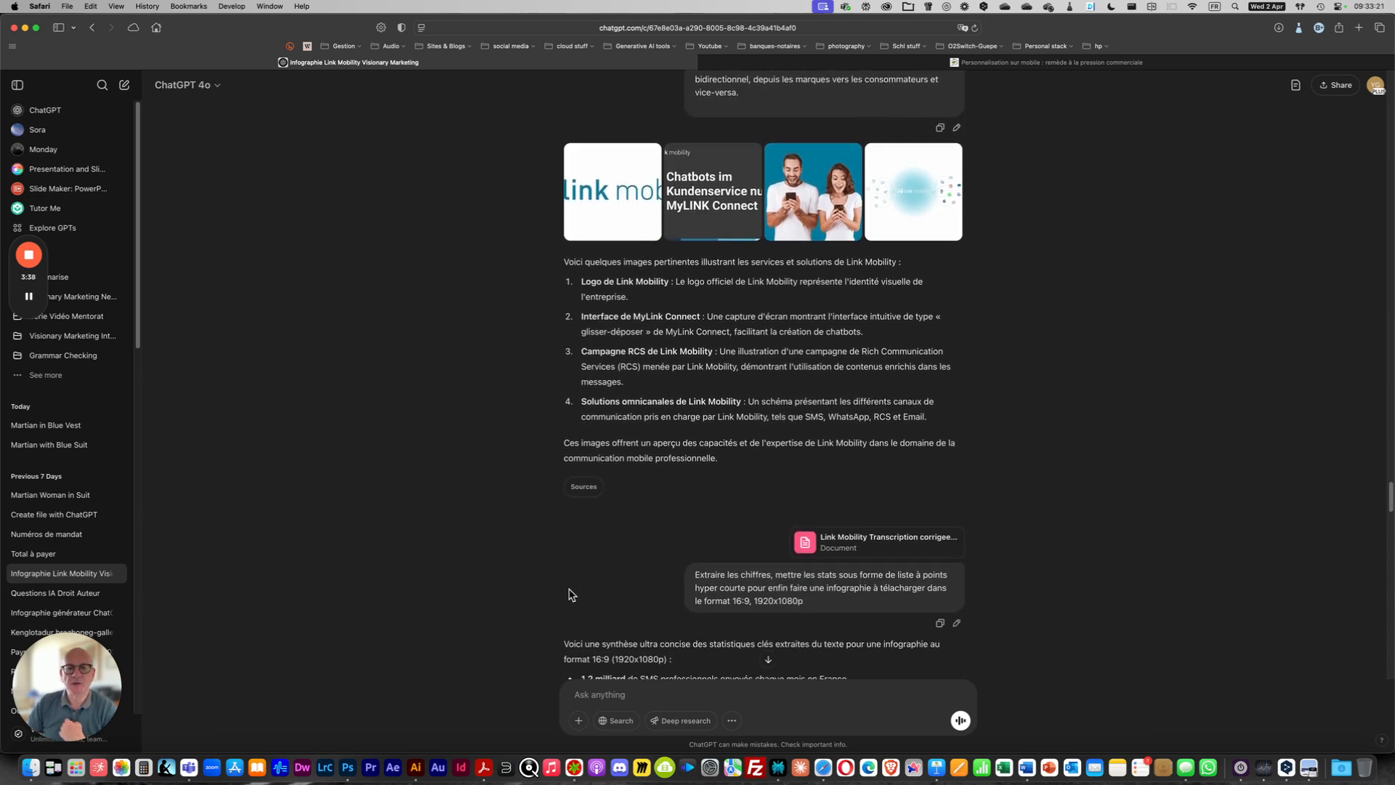
scroll(569, 592, "down", 5)
scroll(571, 594, "down", 3)
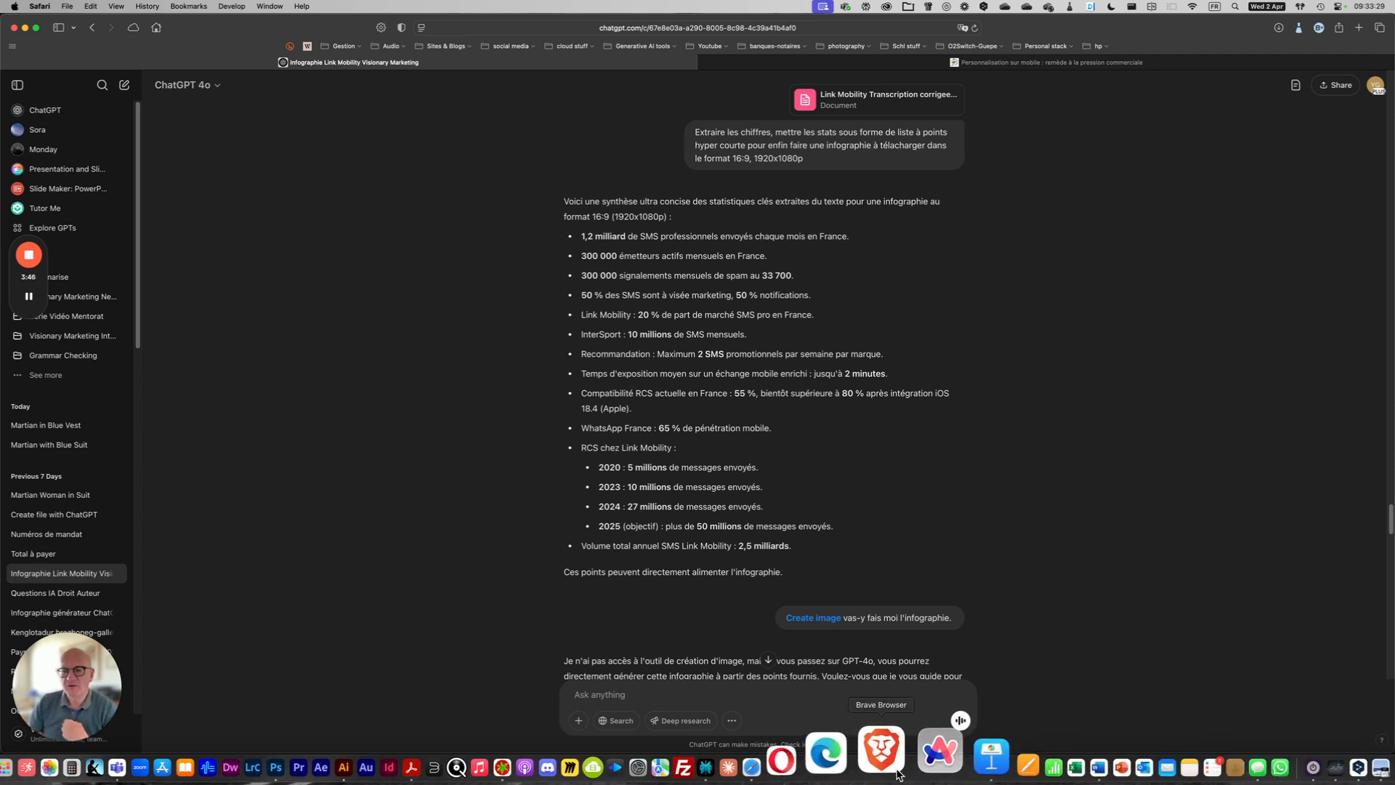
Step: Switch to Word, look through the corrected Link Mobility transcription, and return to the ChatGPT conversation
left_click(1028, 761)
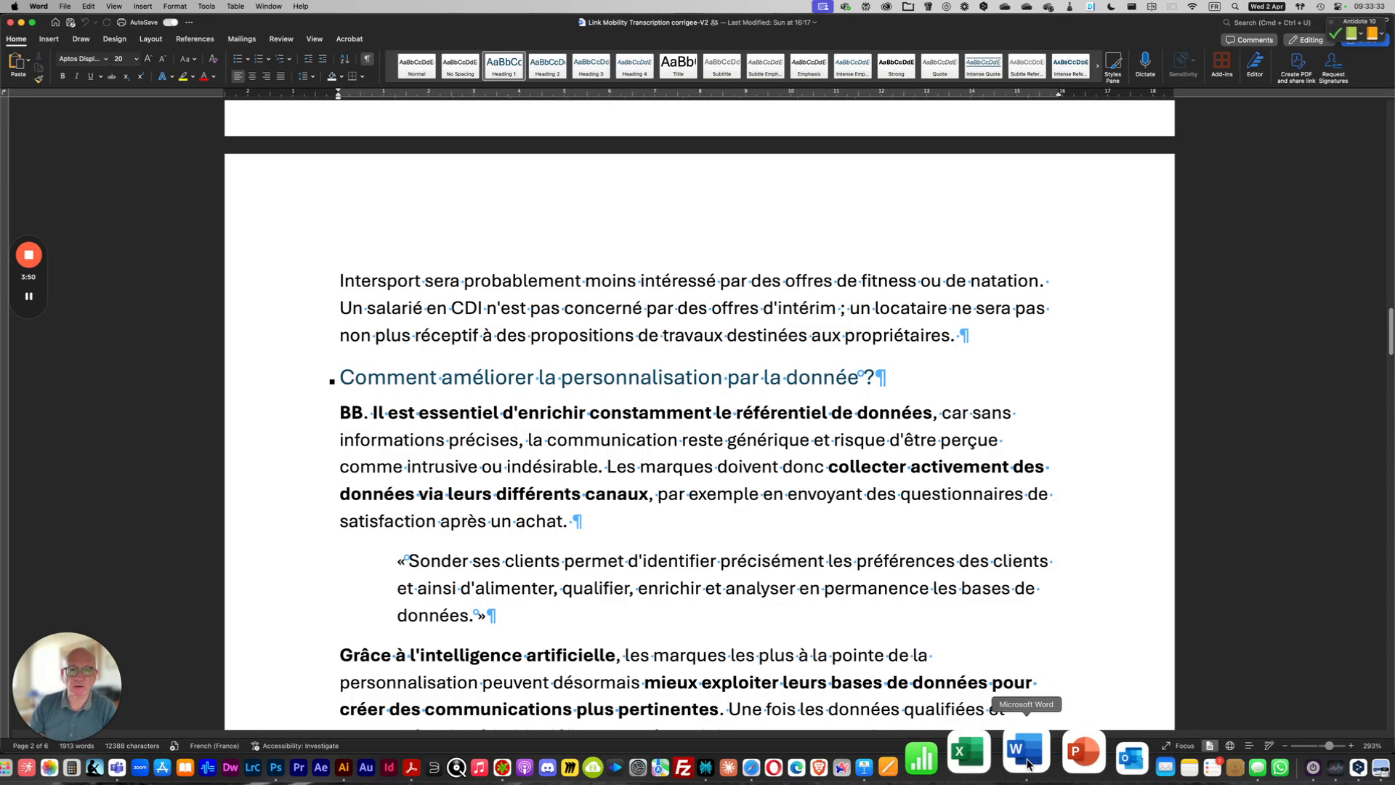
left_click(780, 593)
scroll(780, 596, "down", 10)
scroll(781, 599, "down", 20)
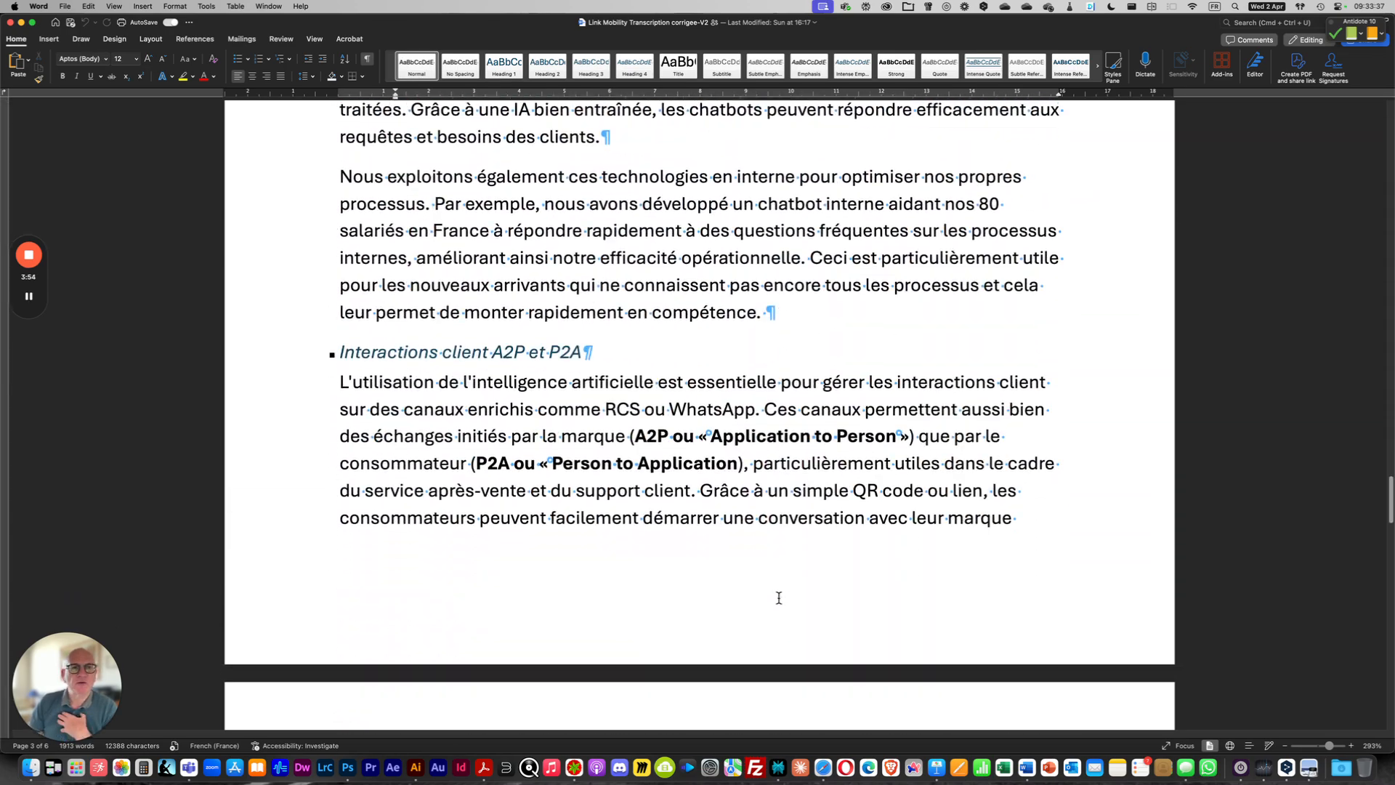
left_click(19, 24)
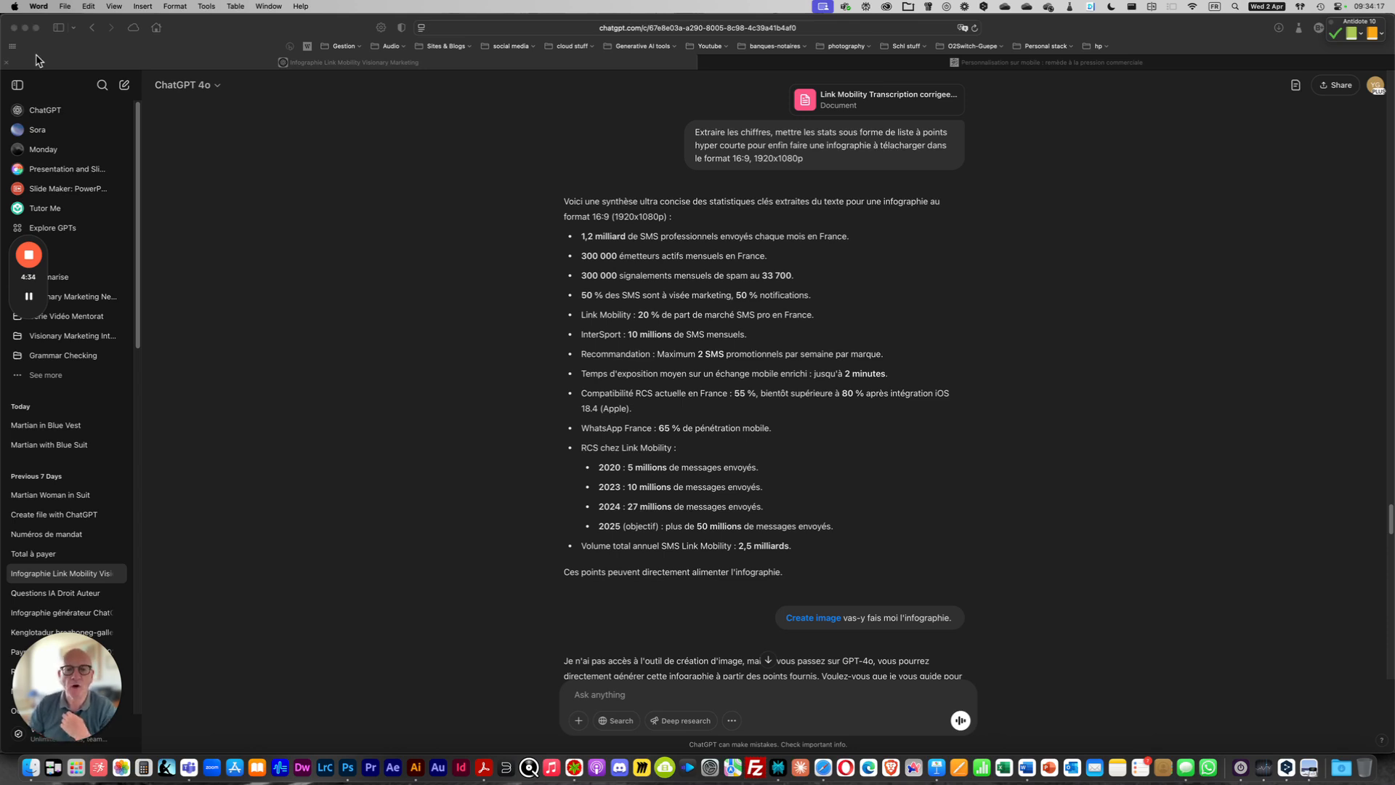
Step: Review the first infographic requests and the blue slides generated from the Link Mobility statistics
scroll(405, 488, "down", 2)
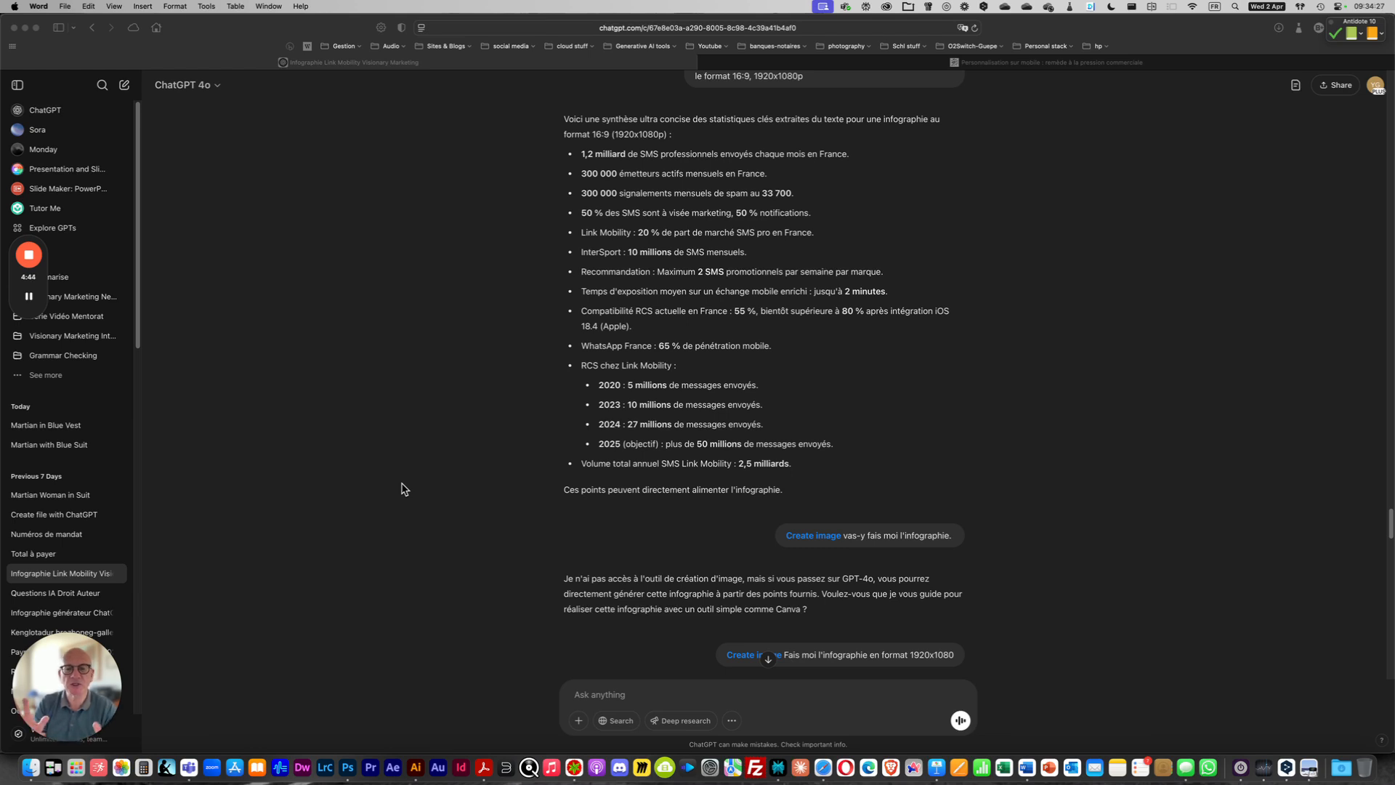
scroll(404, 488, "down", 3)
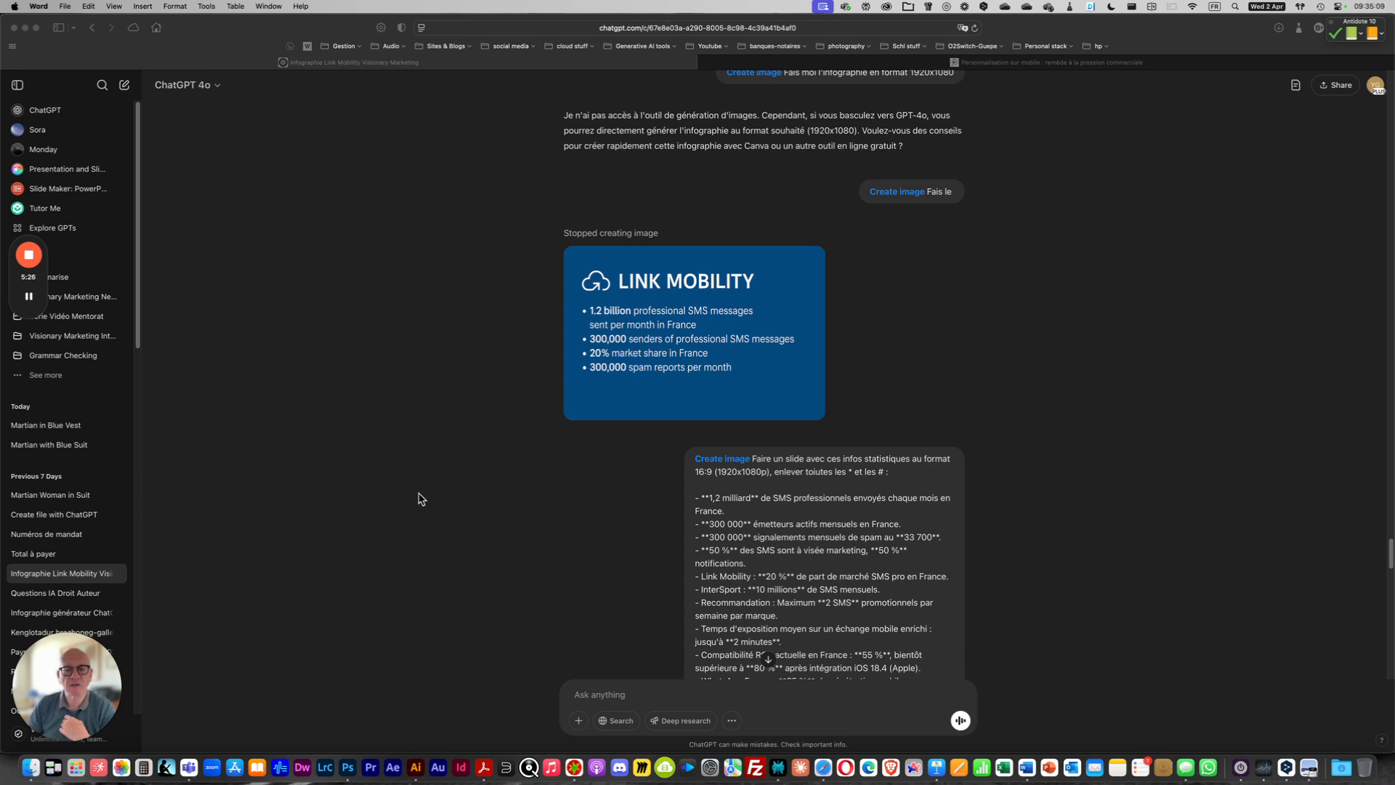
scroll(540, 566, "down", 5)
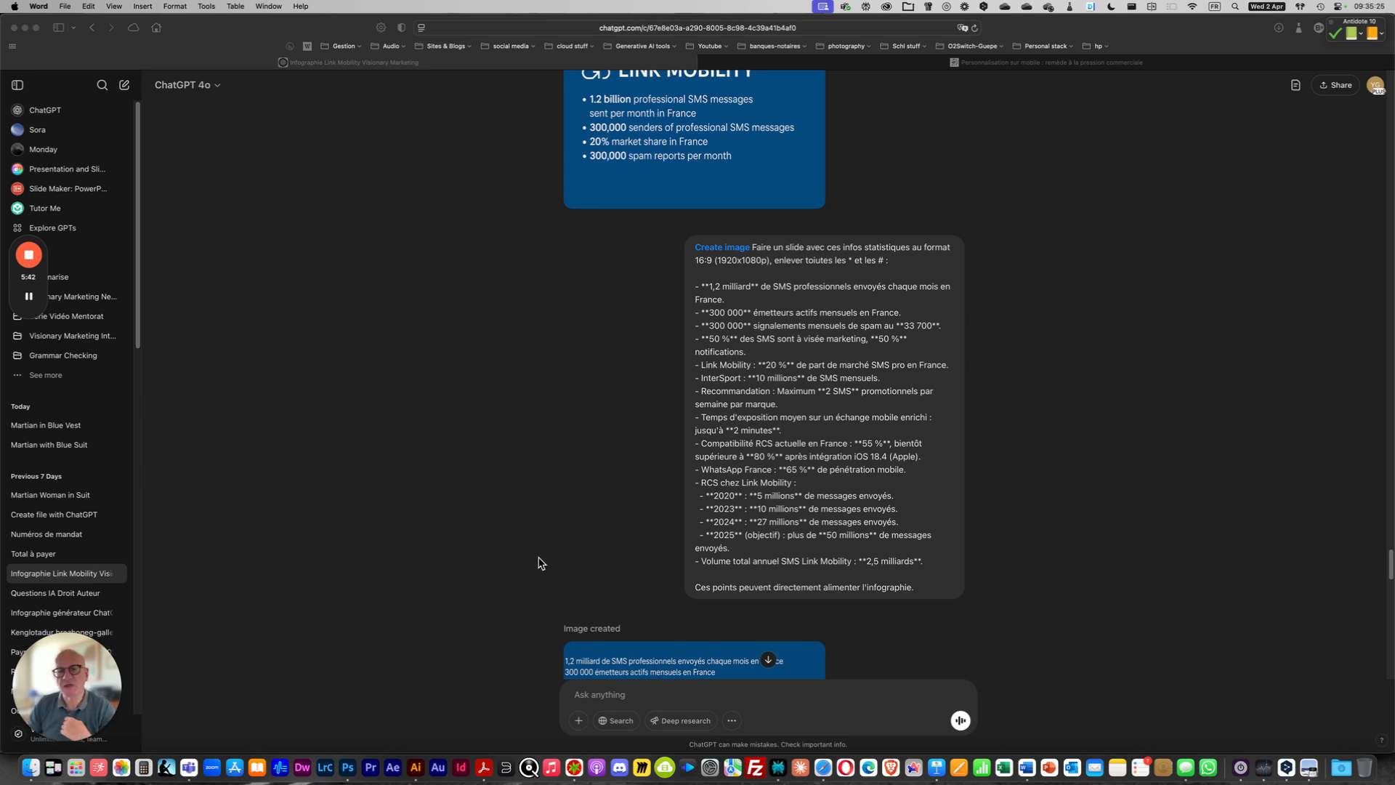
scroll(523, 550, "down", 2)
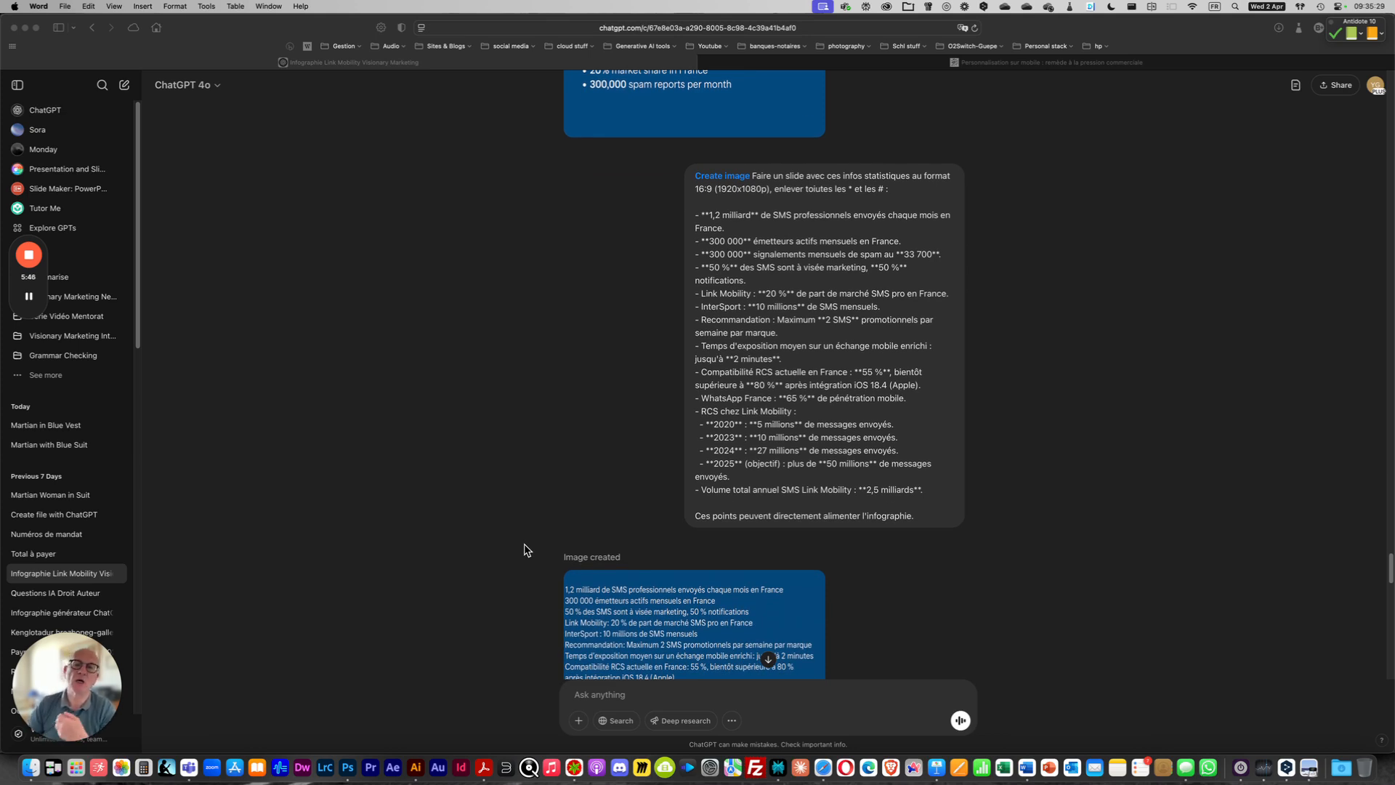
scroll(513, 539, "down", 2)
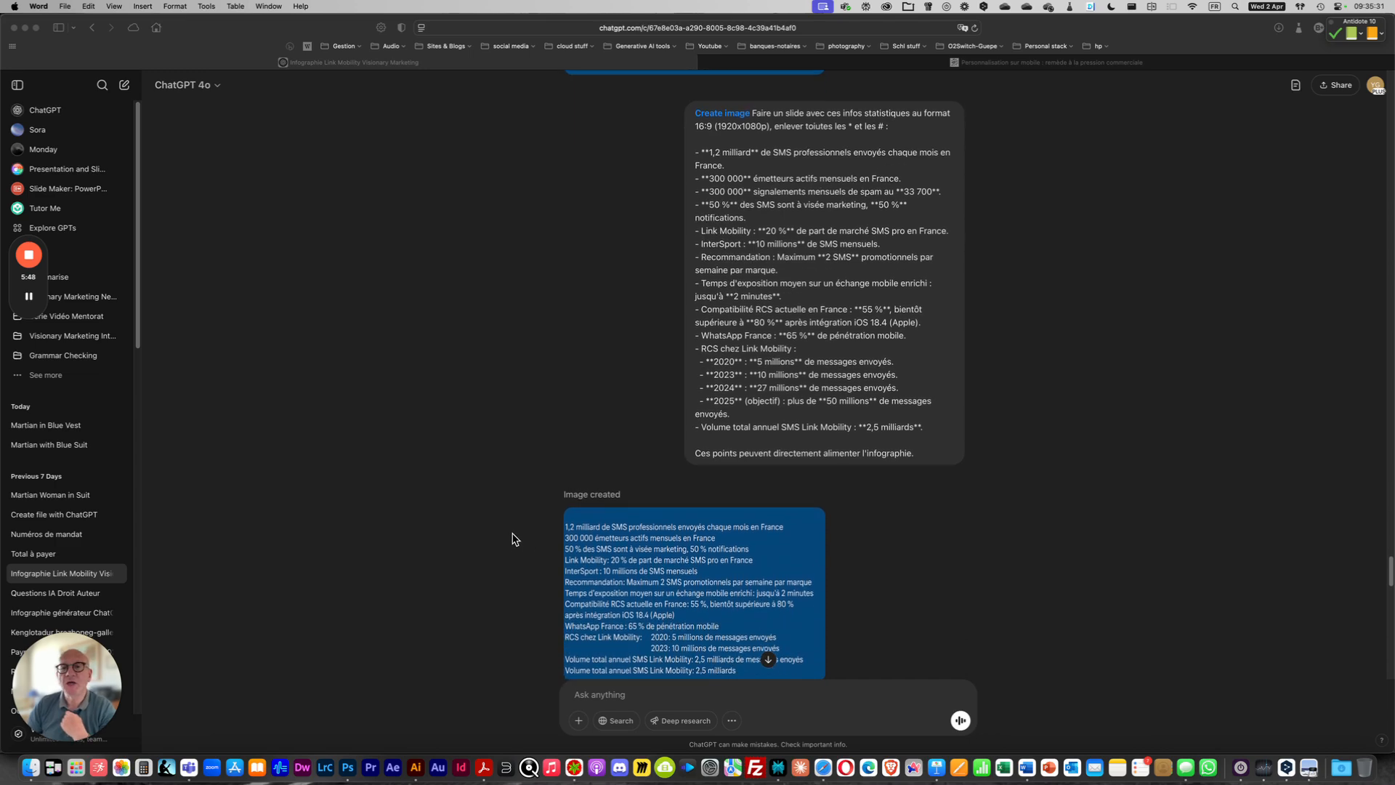
scroll(512, 539, "down", 5)
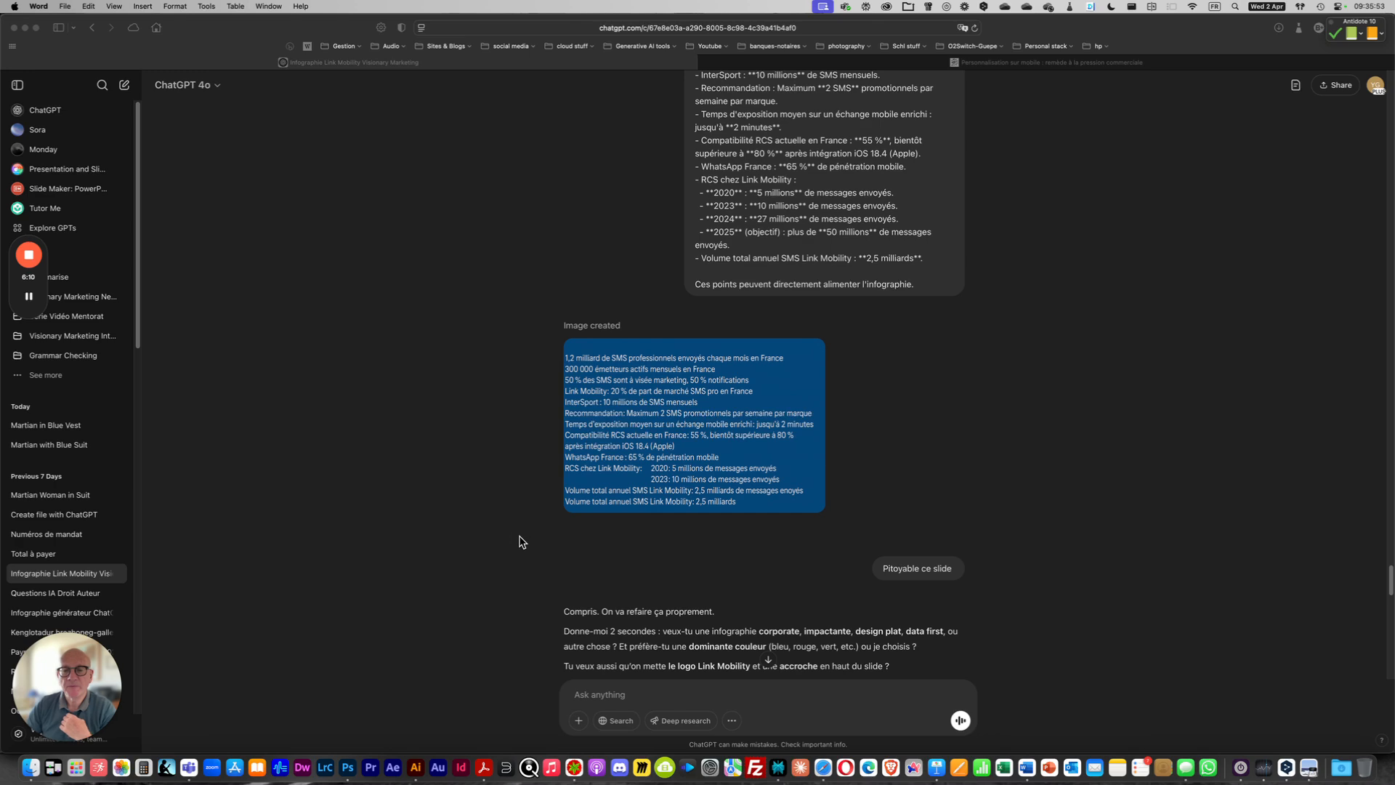
Step: Examine the request for a corporate, elegant infographic with icons, its generated image and the correction request that follows
scroll(523, 559, "down", 3)
scroll(523, 560, "down", 4)
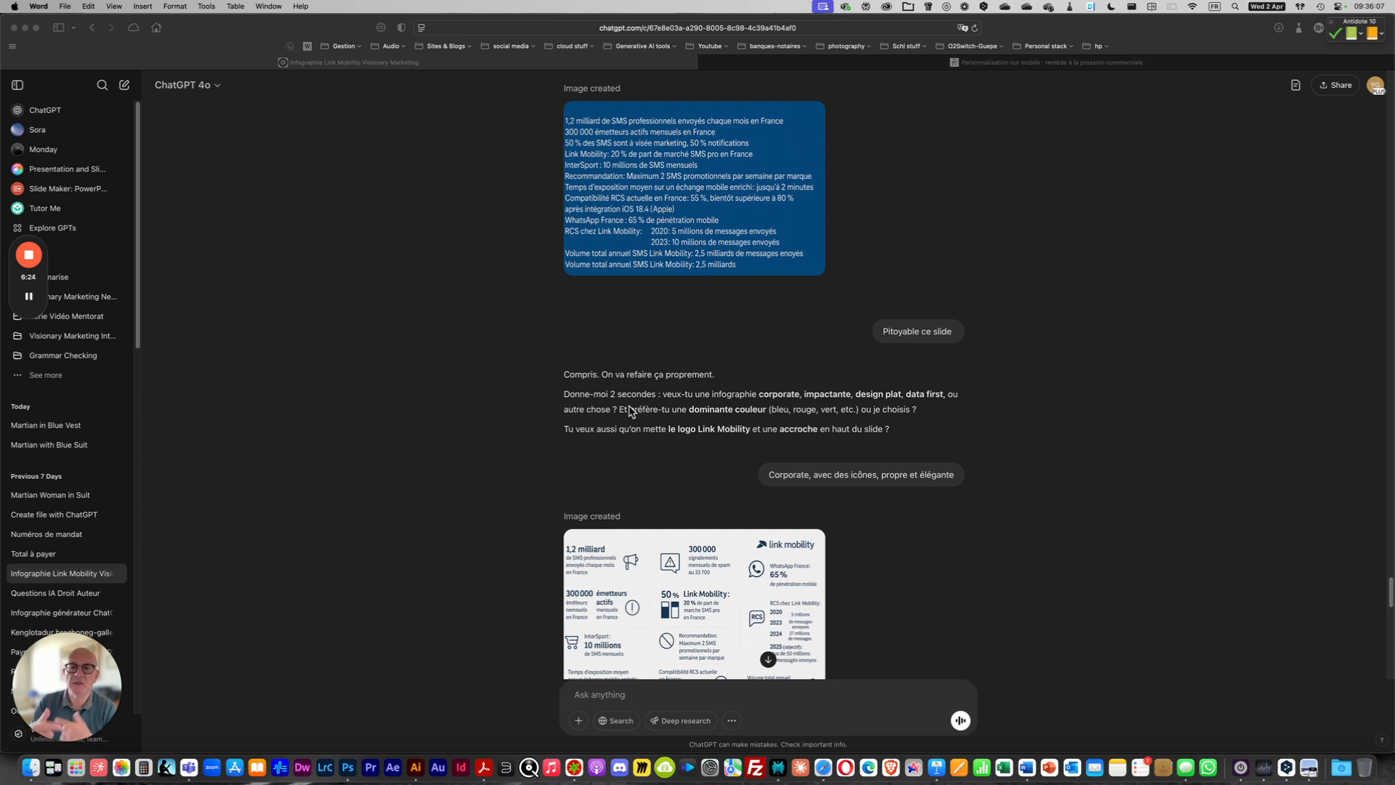
scroll(637, 457, "down", 2)
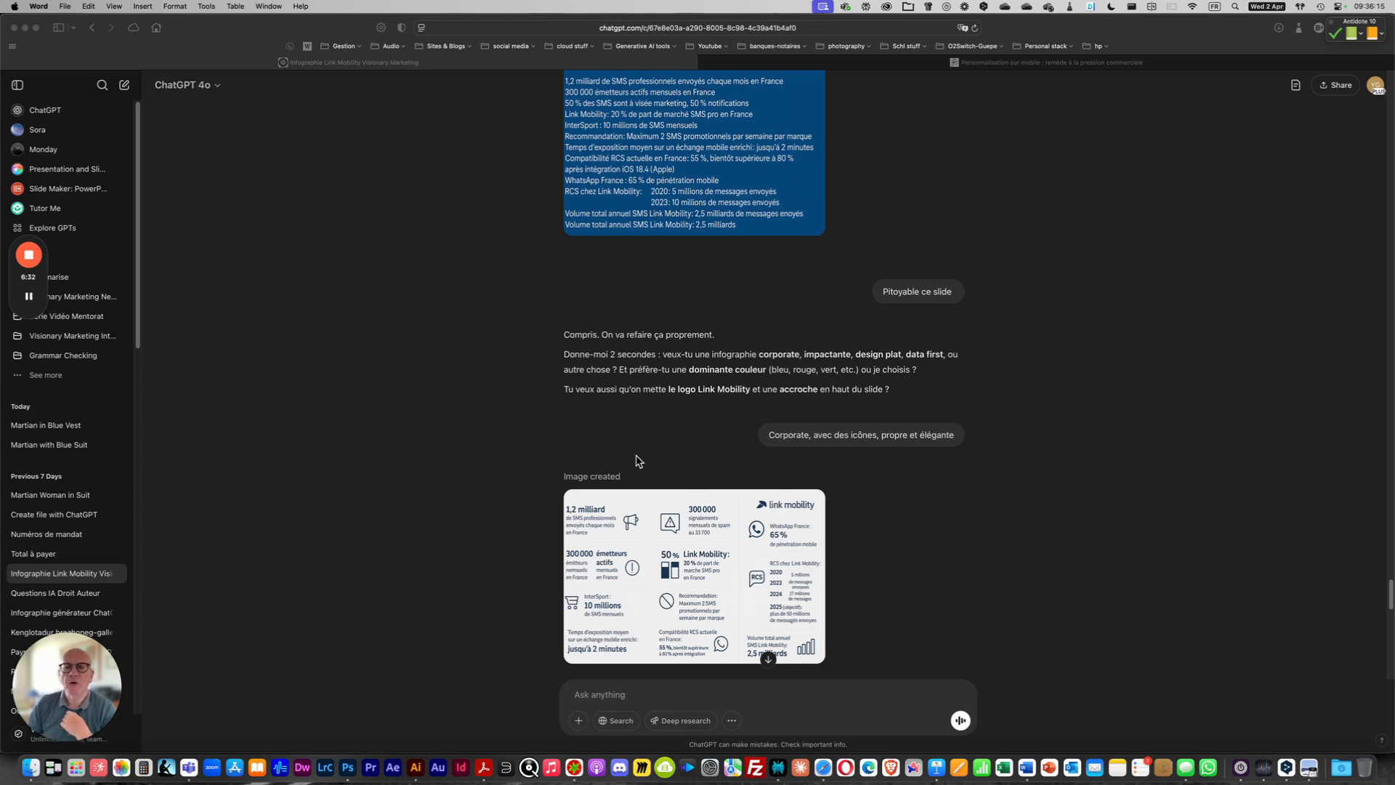
scroll(637, 461, "down", 2)
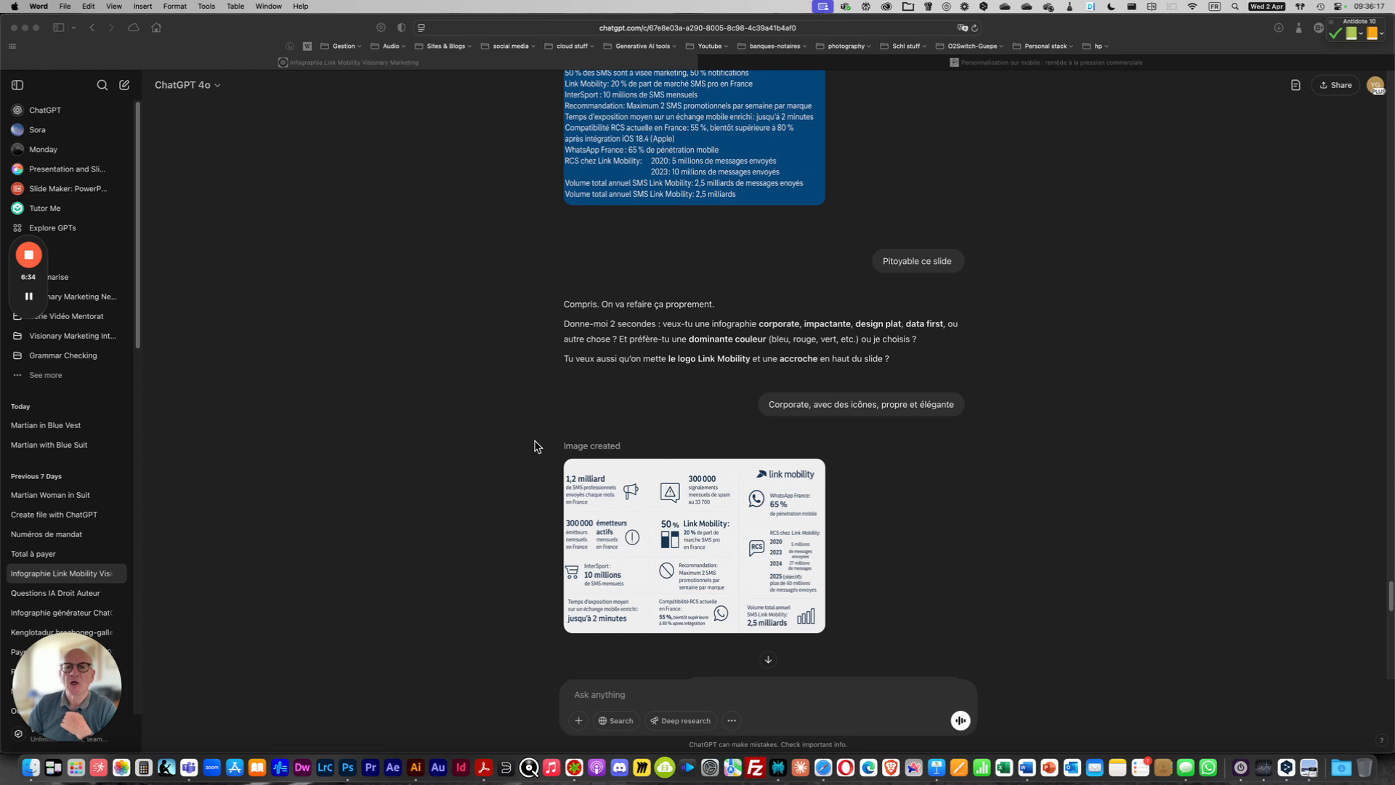
scroll(534, 446, "down", 1)
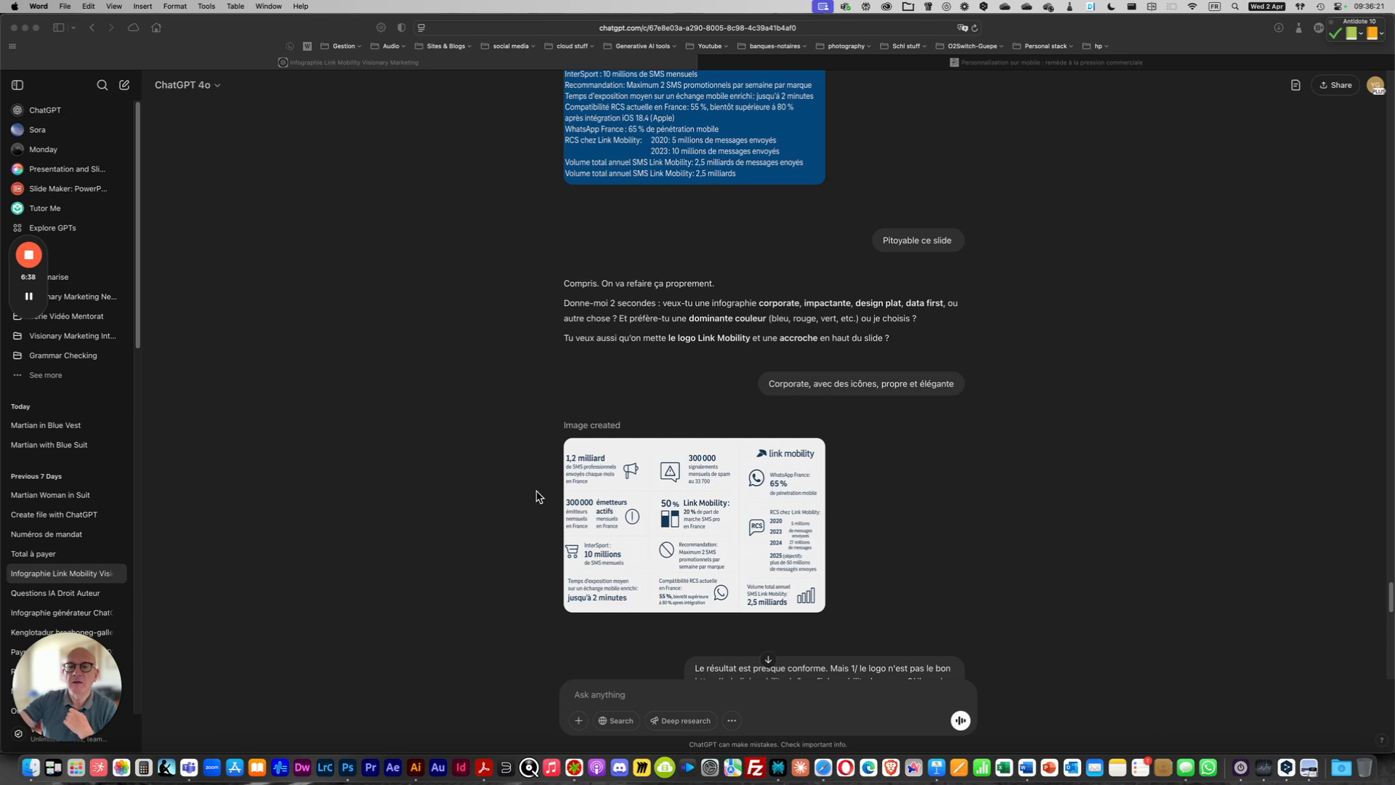
scroll(537, 497, "down", 3)
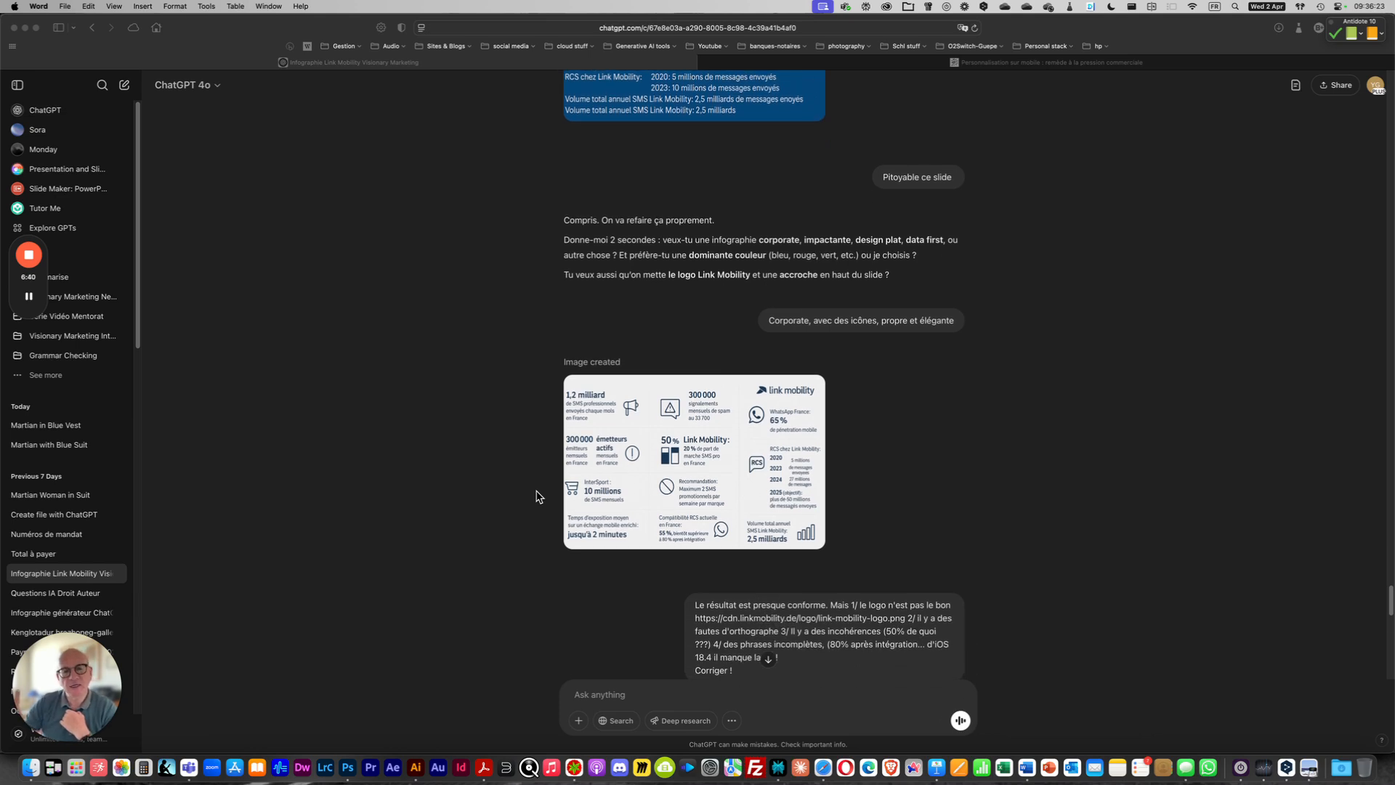